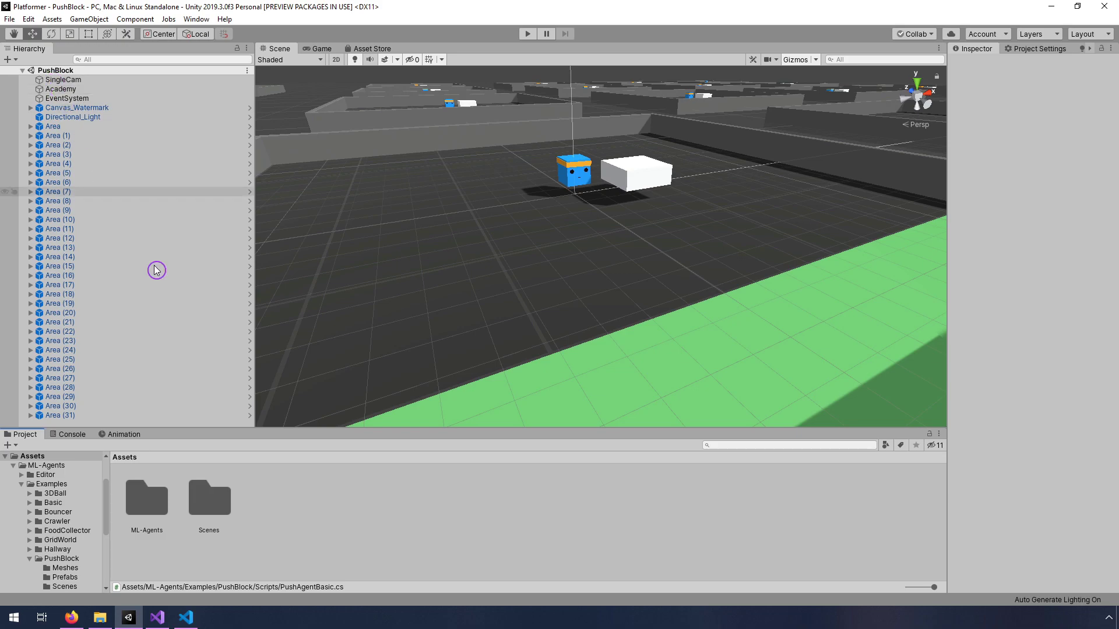
# - Navigate the Project panel into ML-Agents/Examples/PushBlock/Scenes to show the PushBlock scene files
pyautogui.click(145, 505)
pyautogui.doubleClick(145, 504)
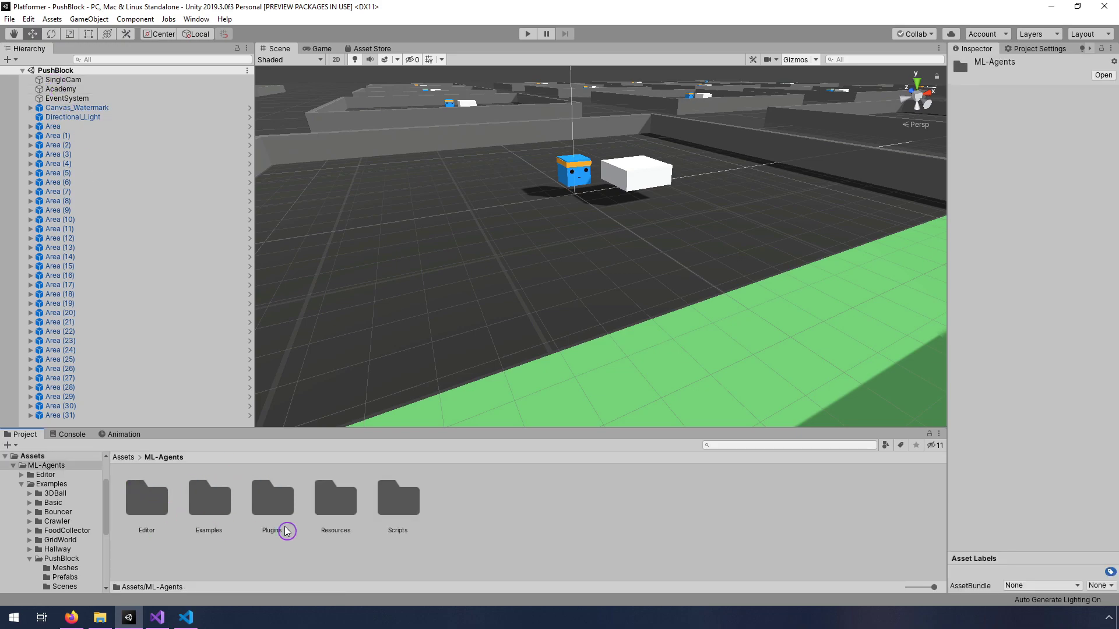
pyautogui.doubleClick(198, 504)
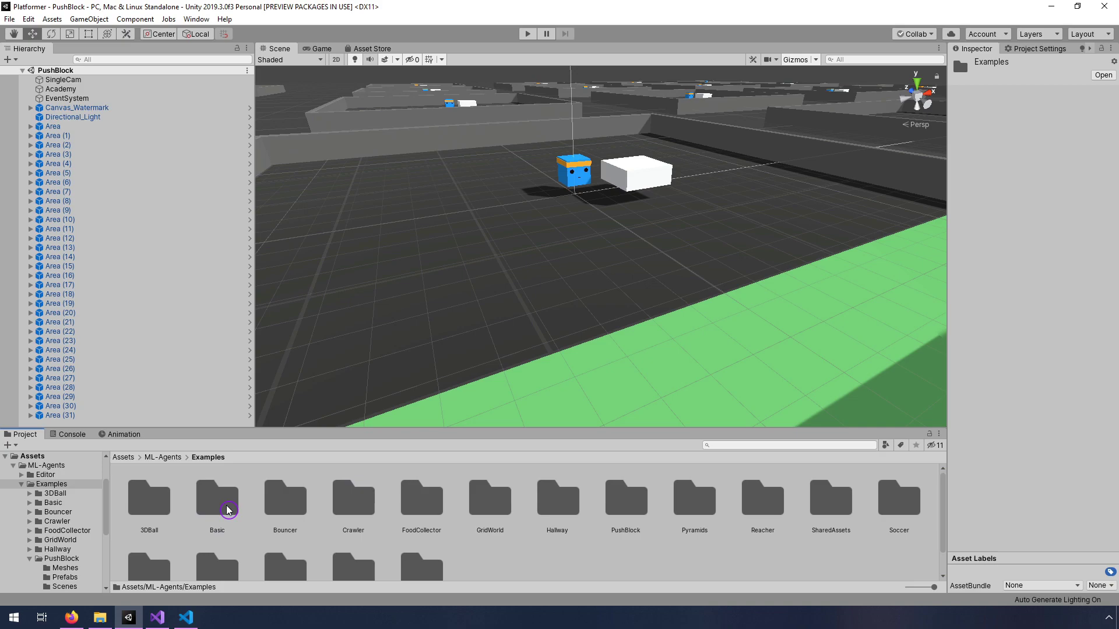
pyautogui.doubleClick(631, 512)
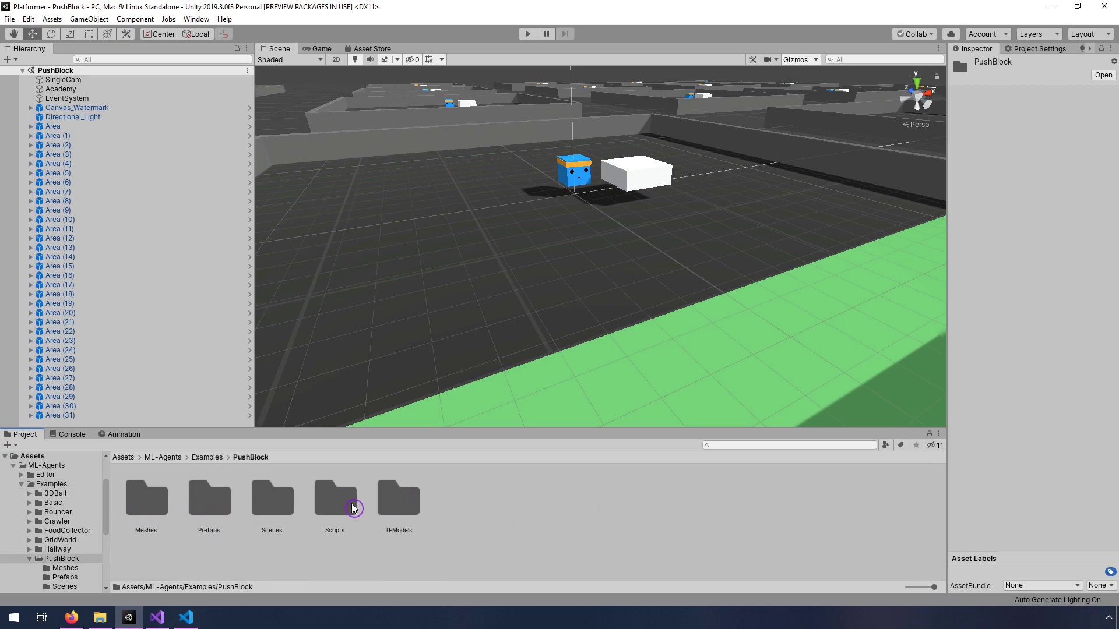
pyautogui.doubleClick(276, 504)
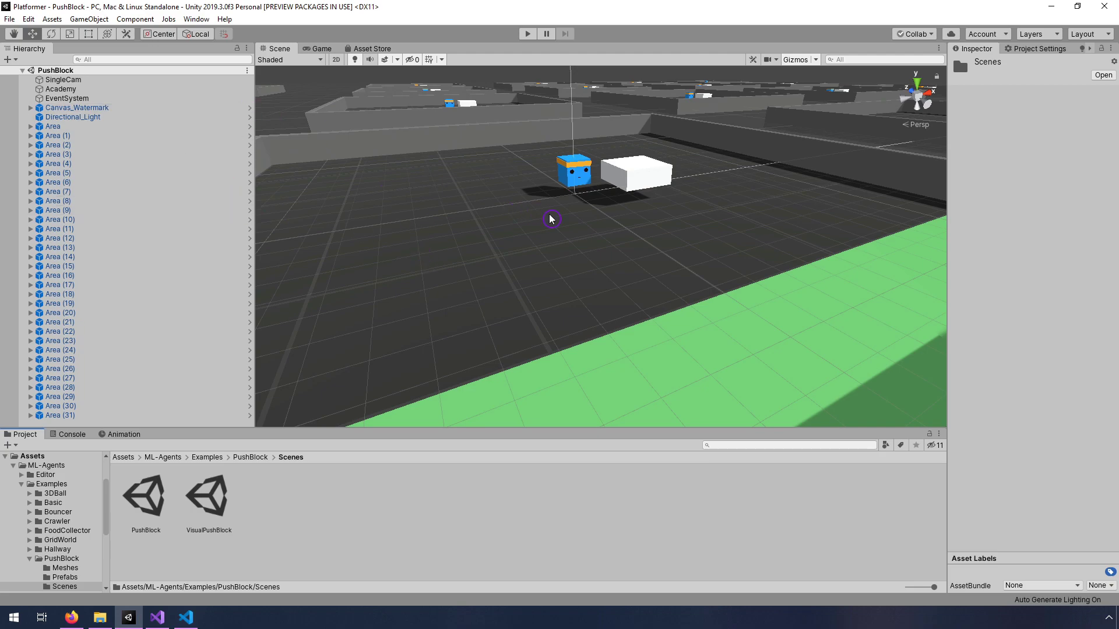
# - Zoom and orbit the Scene view over the PushBlock arenas, then bring up gail_config.yaml in VS Code
pyautogui.scroll(-5, 533, 268)
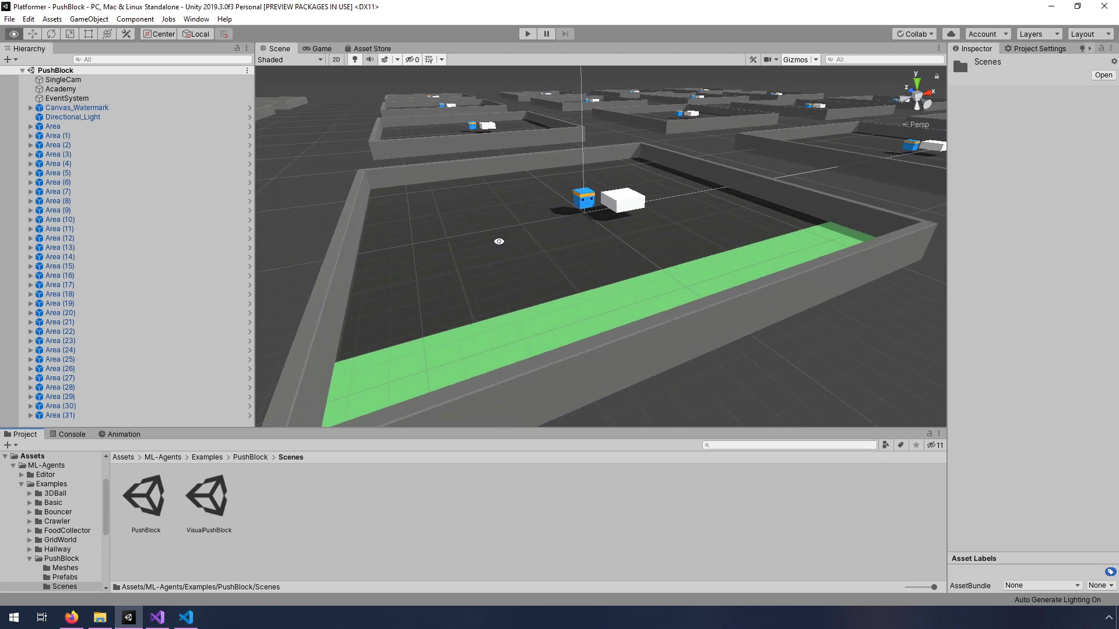
pyautogui.keyDown('alt'); pyautogui.moveTo(500, 244); pyautogui.dragTo(594, 282); pyautogui.keyUp('alt')
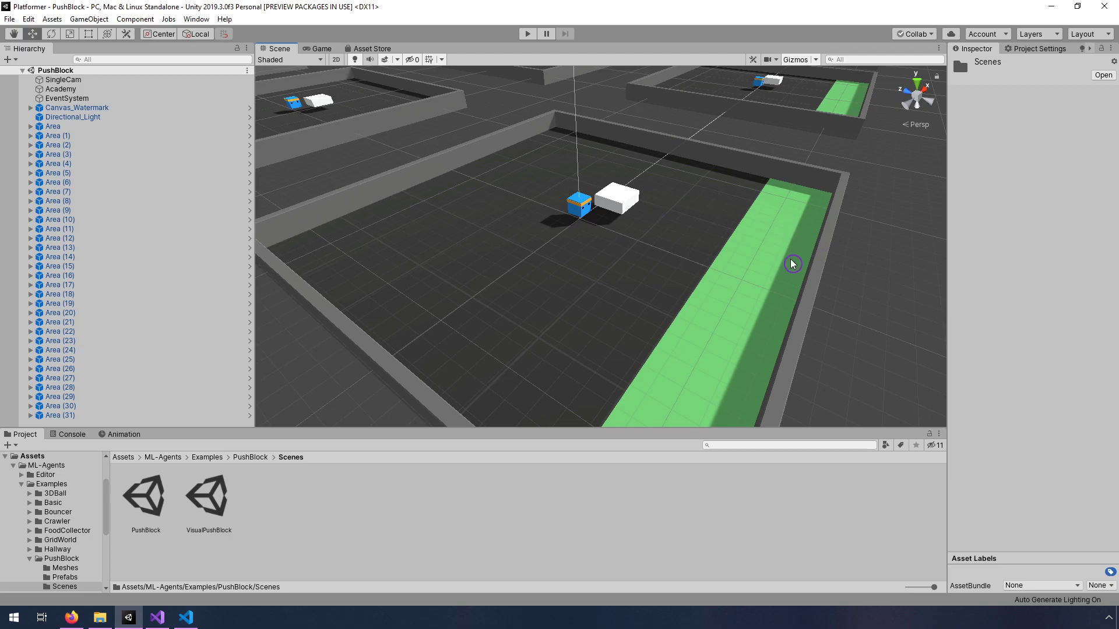
pyautogui.scroll(-2, 769, 280)
pyautogui.scroll(-3, 767, 282)
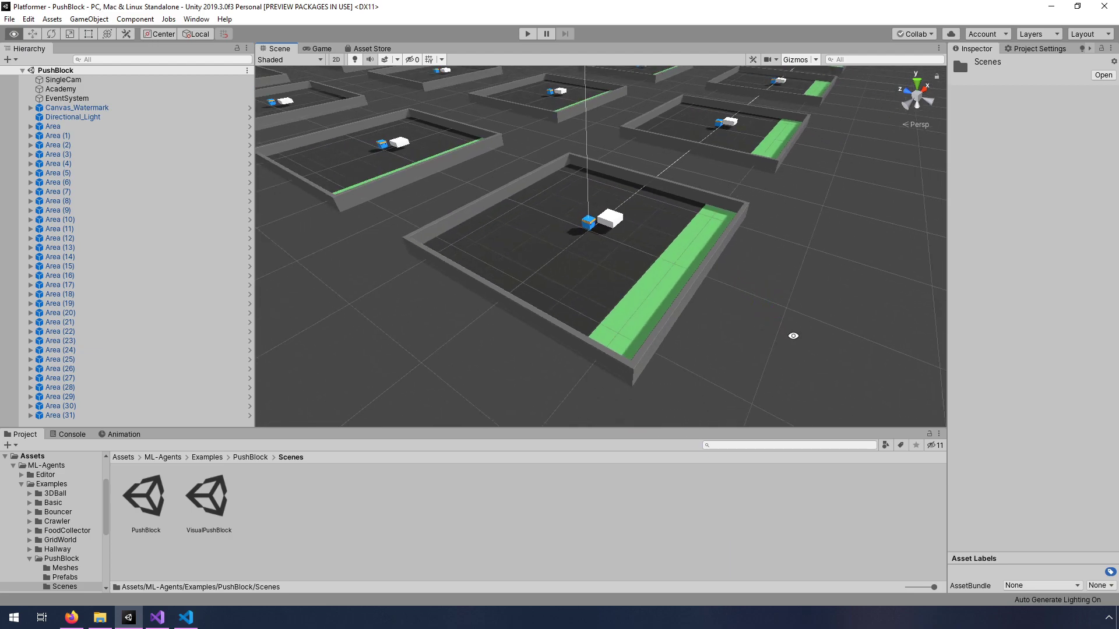
pyautogui.keyDown('alt'); pyautogui.moveTo(794, 327); pyautogui.dragTo(471, 258); pyautogui.keyUp('alt')
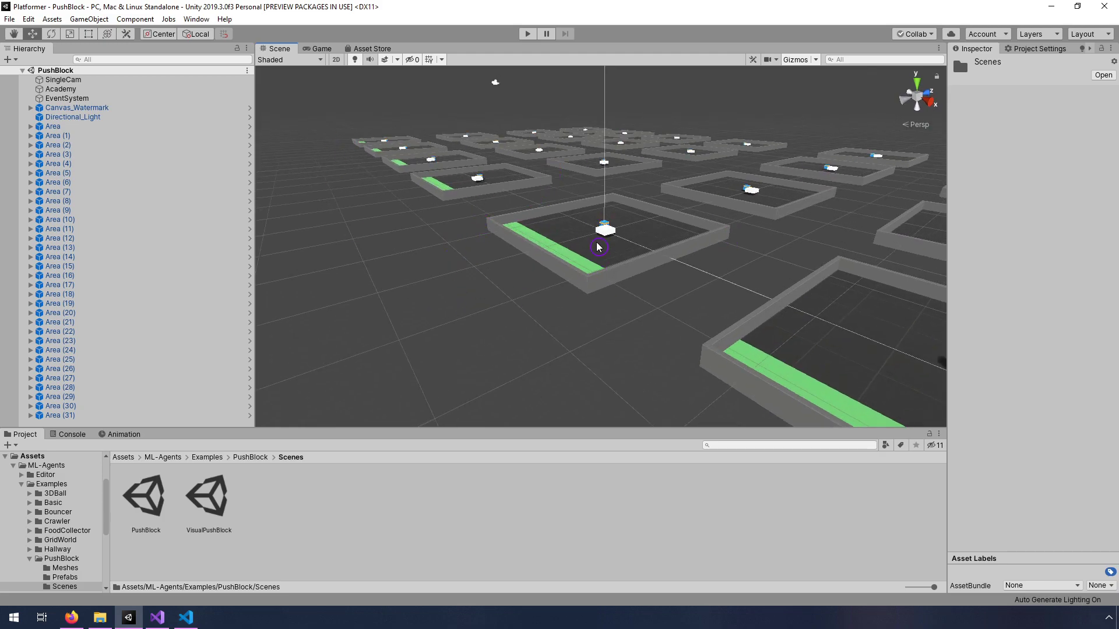
pyautogui.scroll(8, 688, 264)
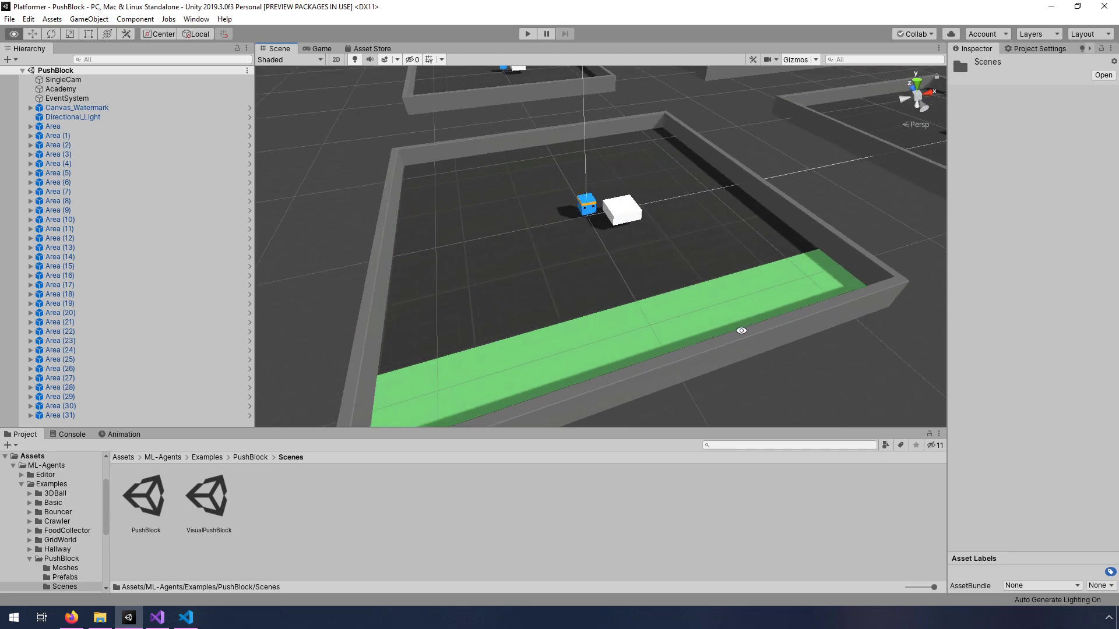
pyautogui.scroll(2, 737, 324)
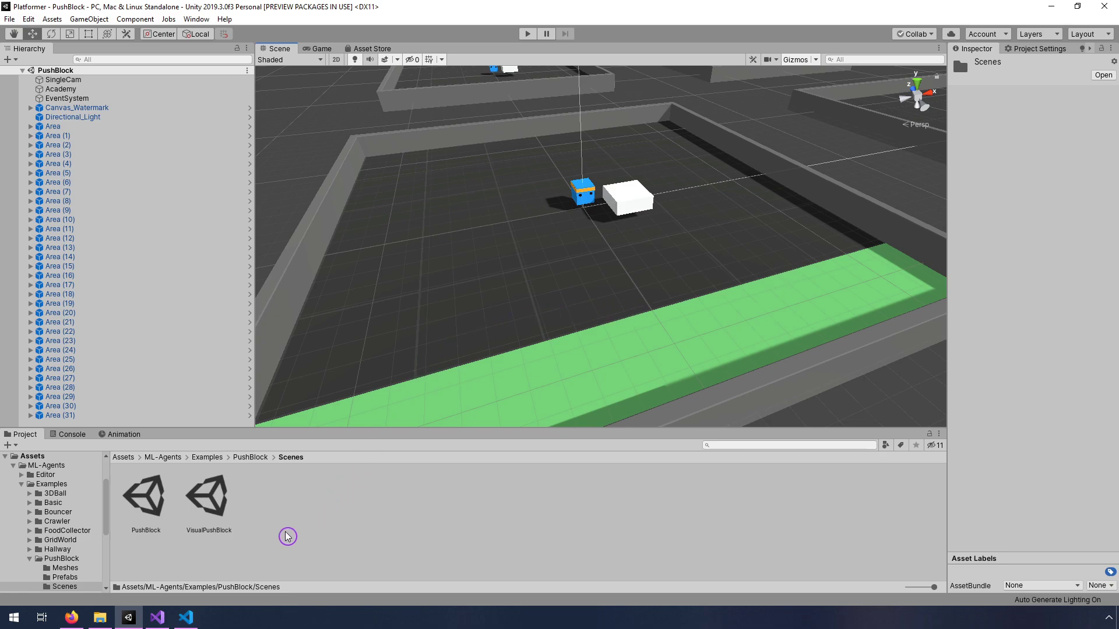
pyautogui.click(186, 617)
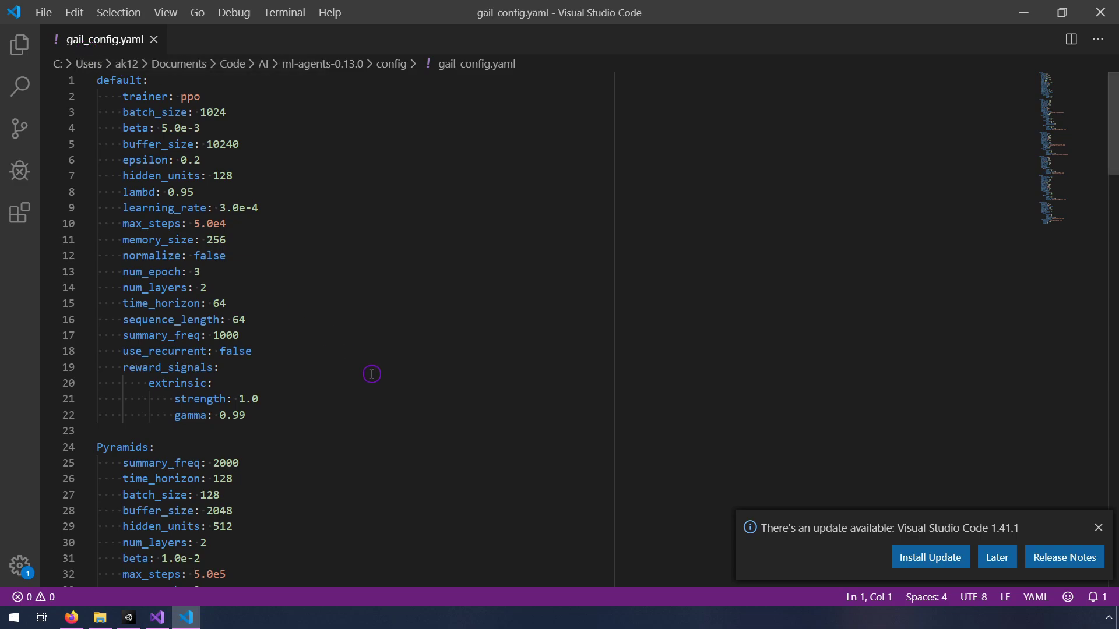
pyautogui.click(100, 617)
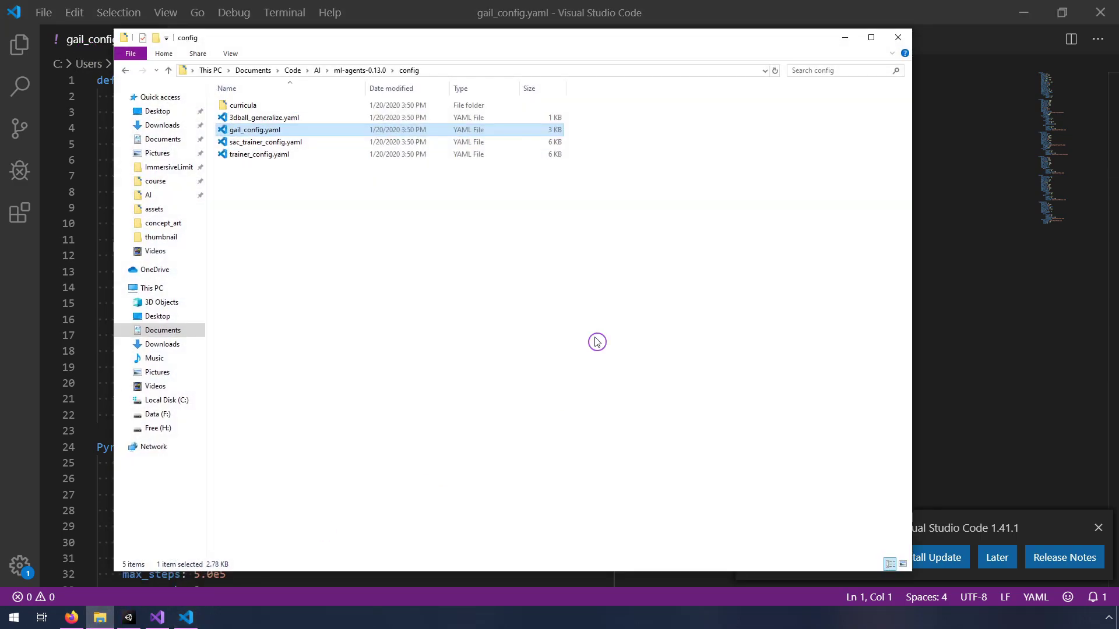
pyautogui.click(371, 71)
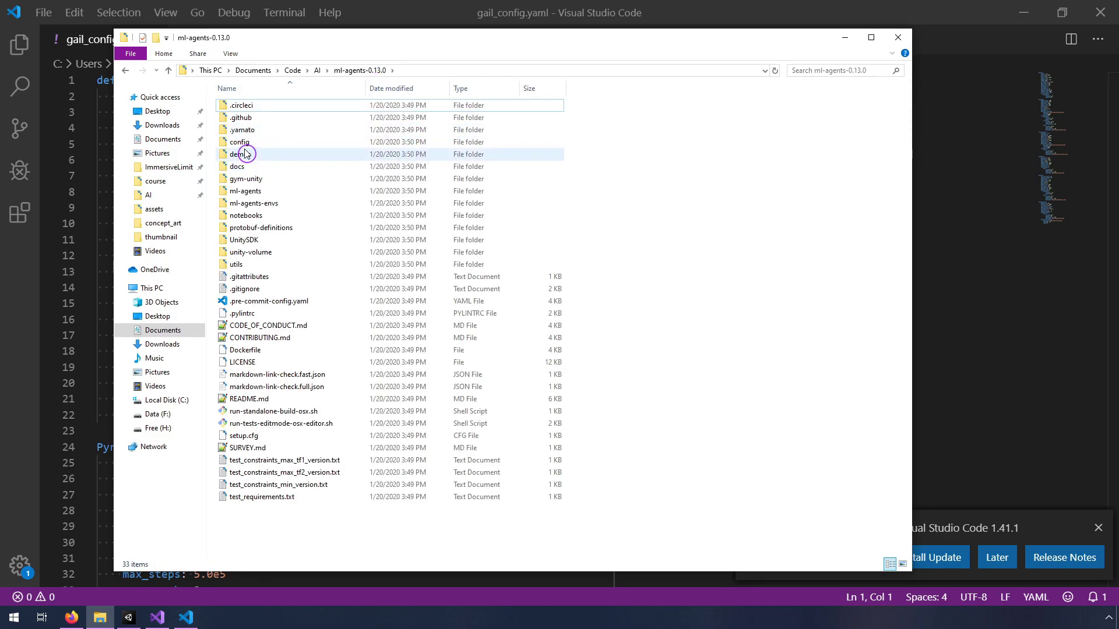
pyautogui.click(267, 142)
pyautogui.doubleClick(289, 142)
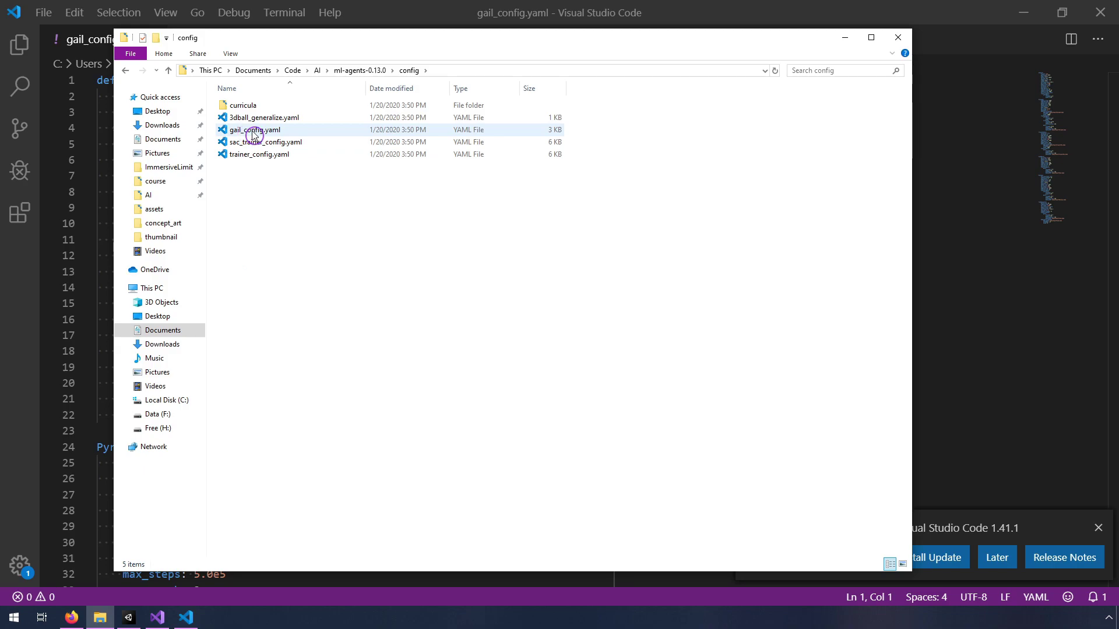
pyautogui.click(845, 37)
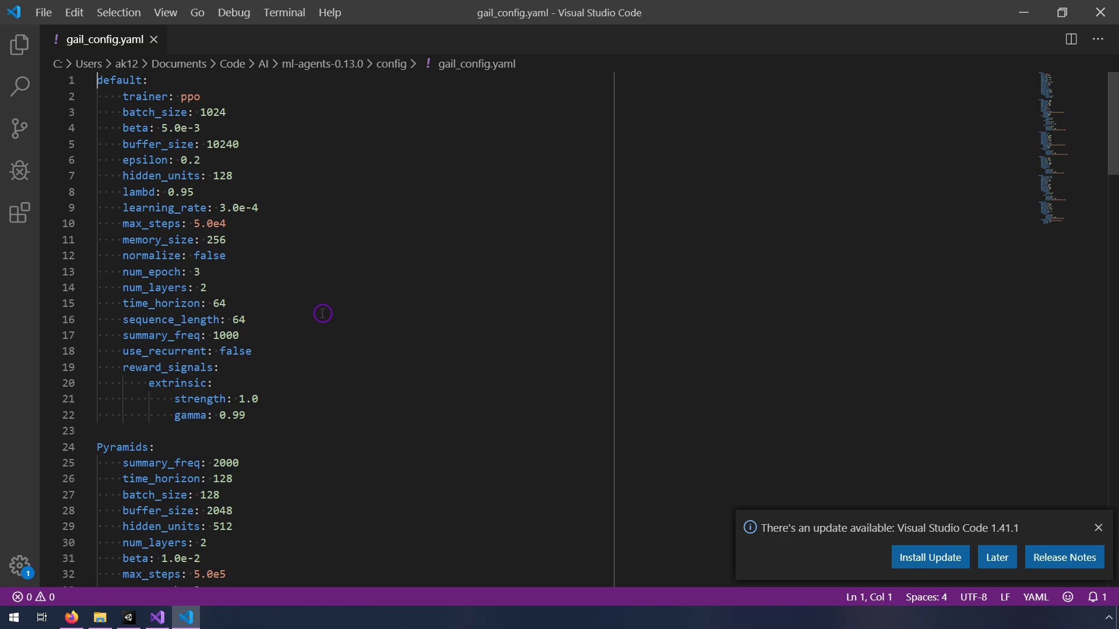
# - Scroll to the PushBlock gail entry and select its demo_path line, demos/ExpertPush.demo
pyautogui.scroll(-8, 320, 317)
pyautogui.scroll(-13, 320, 317)
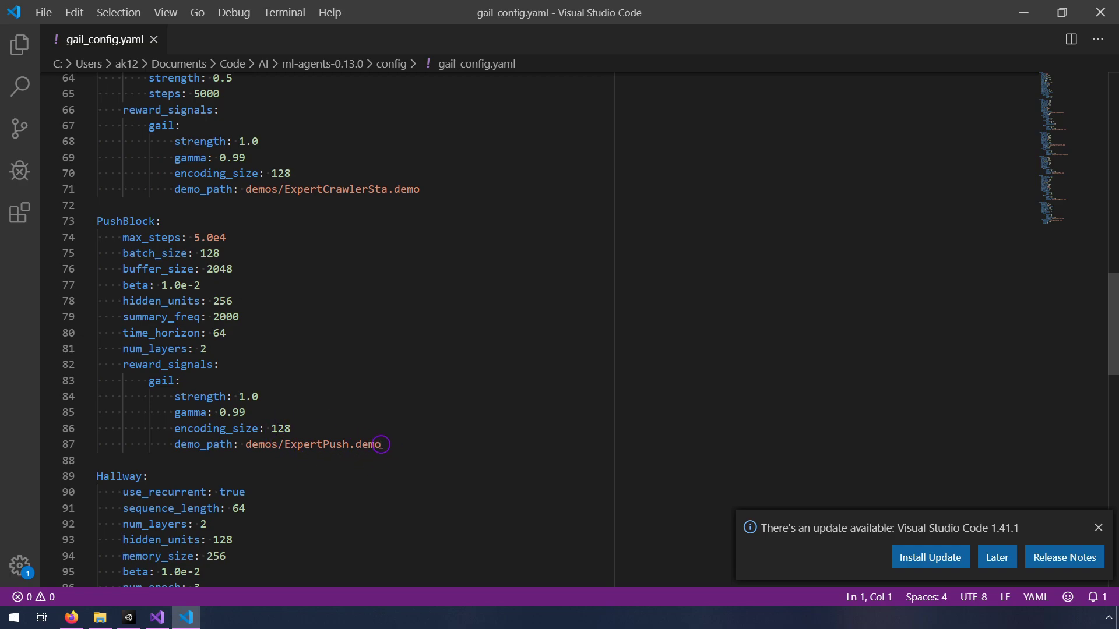
pyautogui.doubleClick(150, 380)
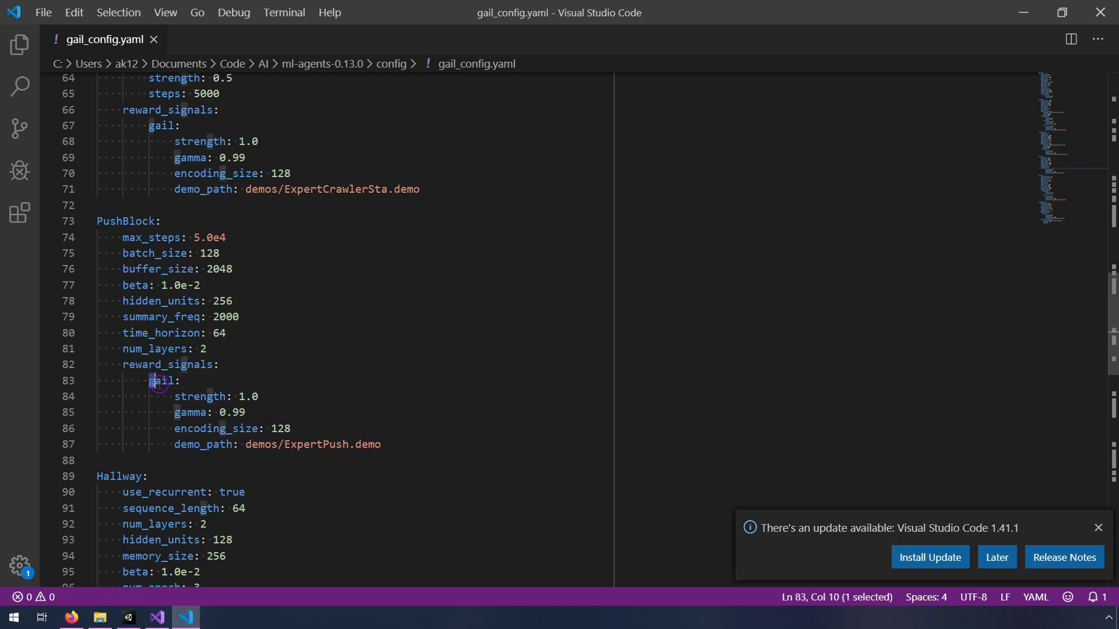
pyautogui.hotkey('shift', 'Right')
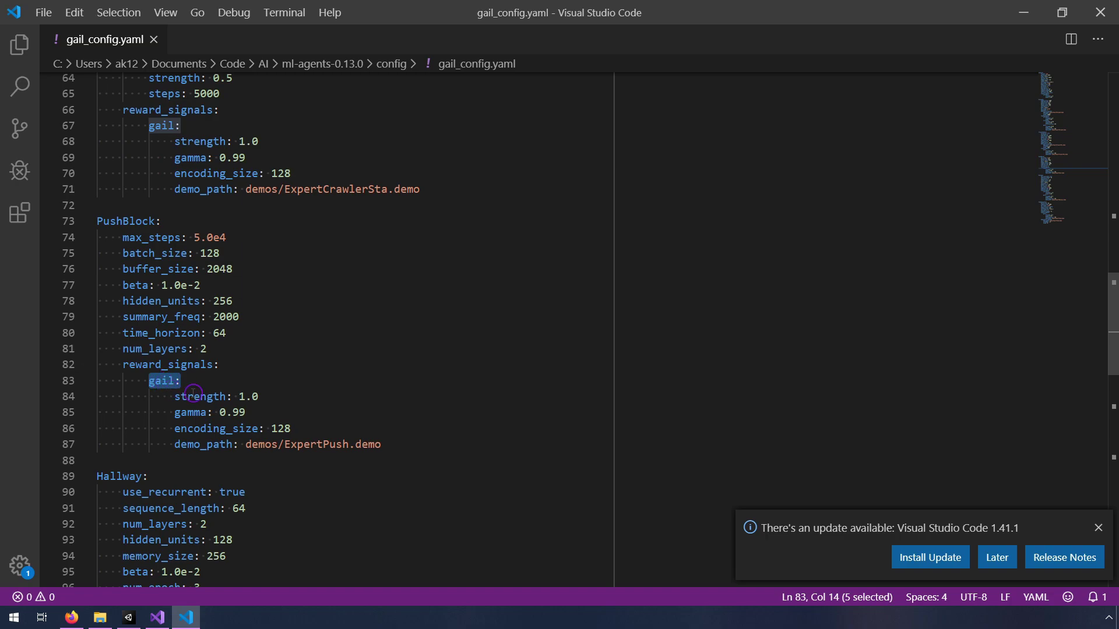
pyautogui.click(201, 430)
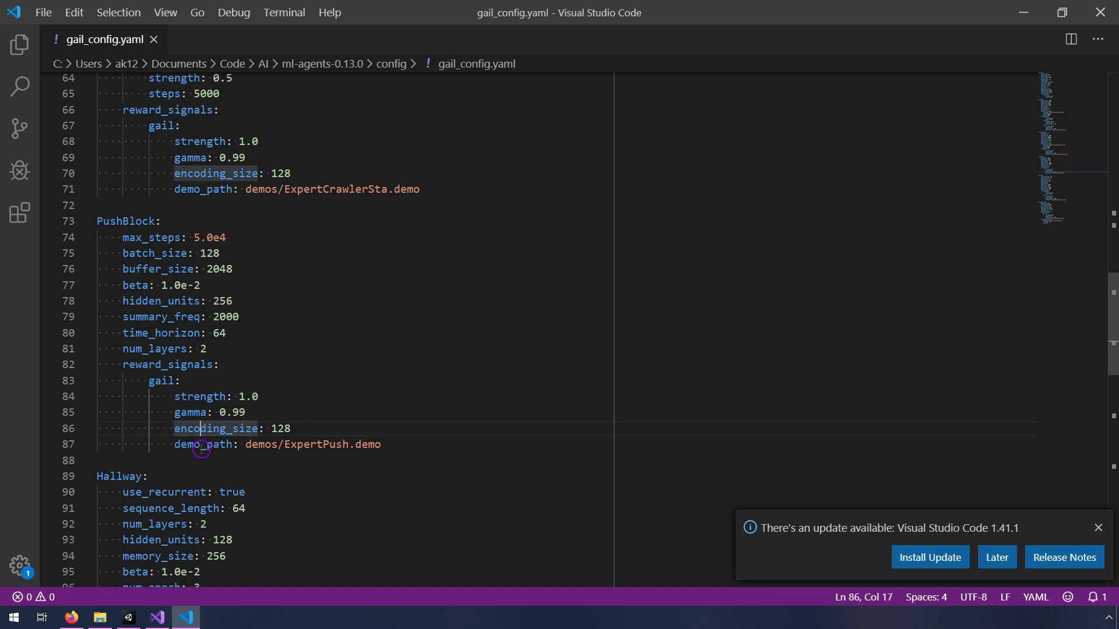
pyautogui.moveTo(177, 443); pyautogui.dragTo(382, 444)
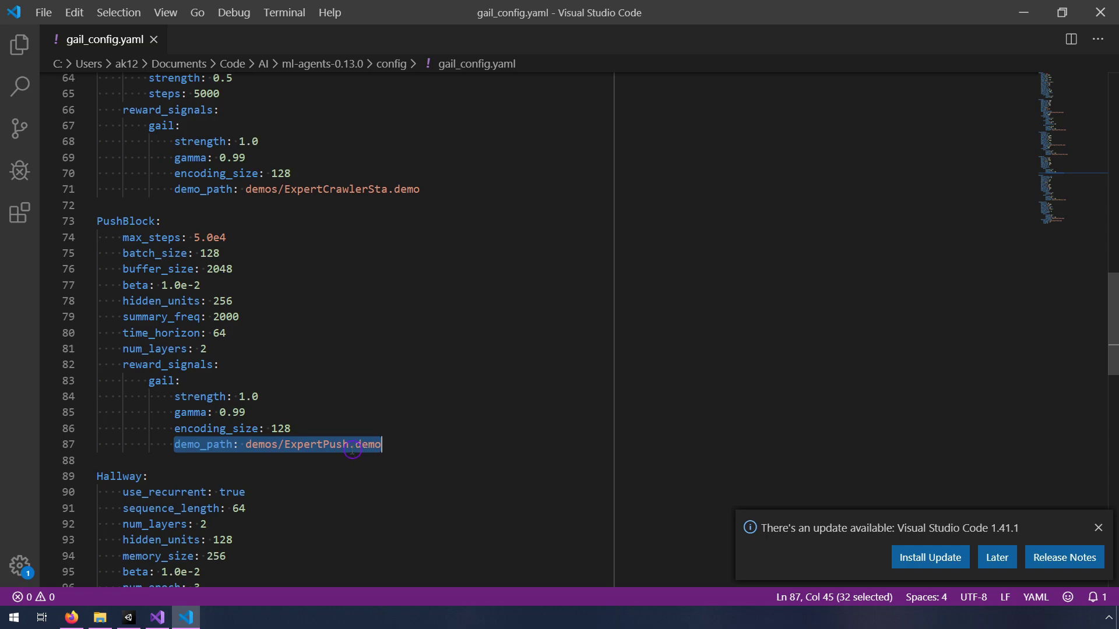
pyautogui.click(100, 618)
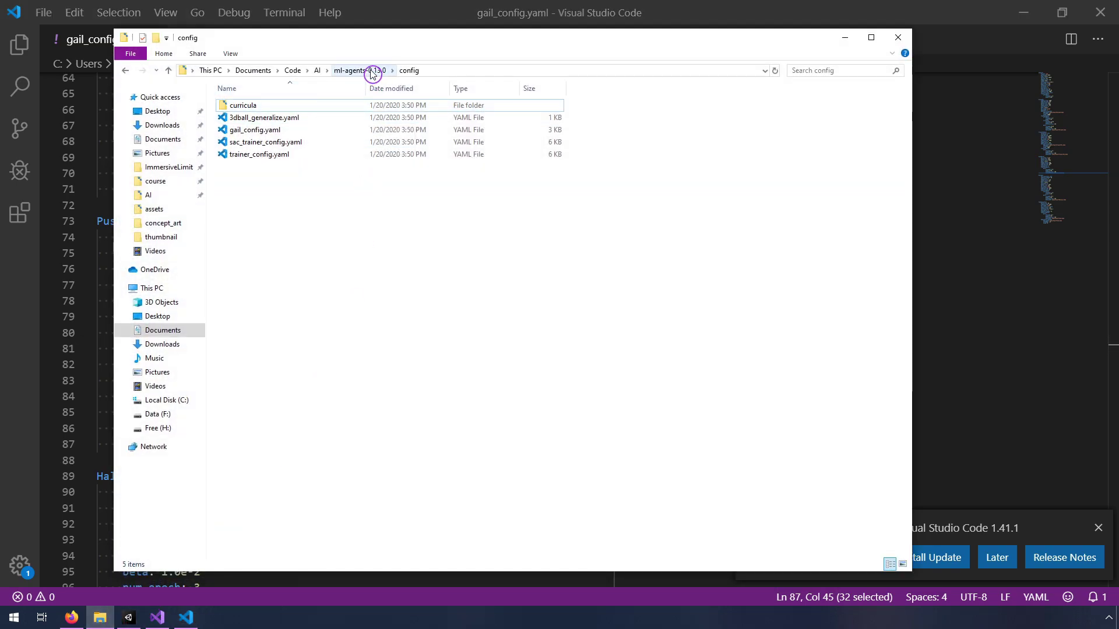
# - Browse to the ml-agents-0.13.0 demos folder of expert .demo files, then return to Unity
pyautogui.click(367, 71)
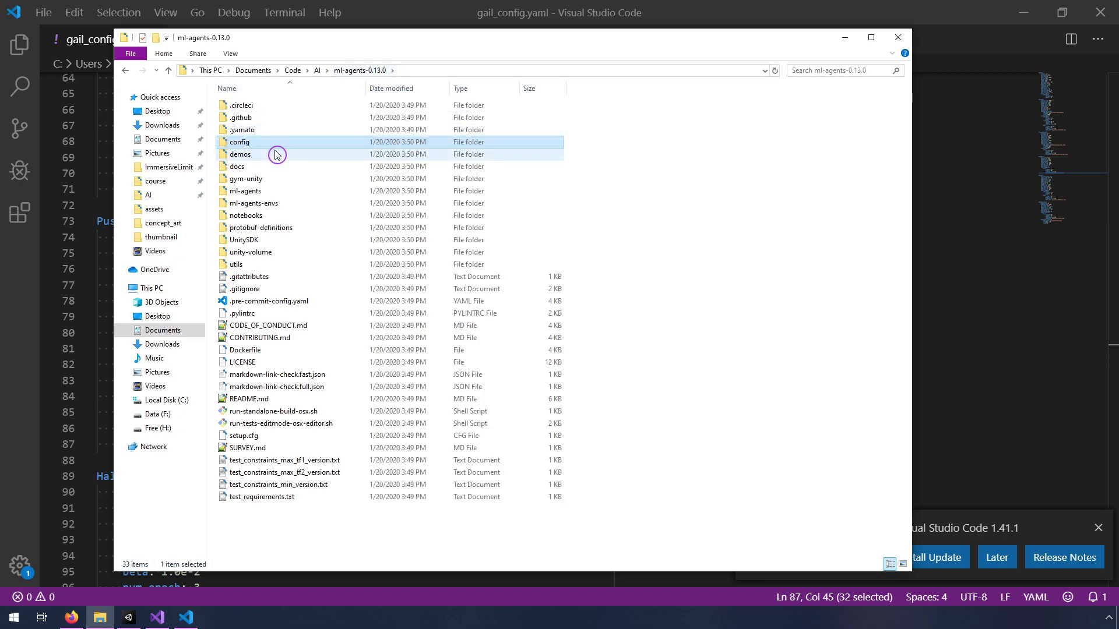
pyautogui.doubleClick(249, 154)
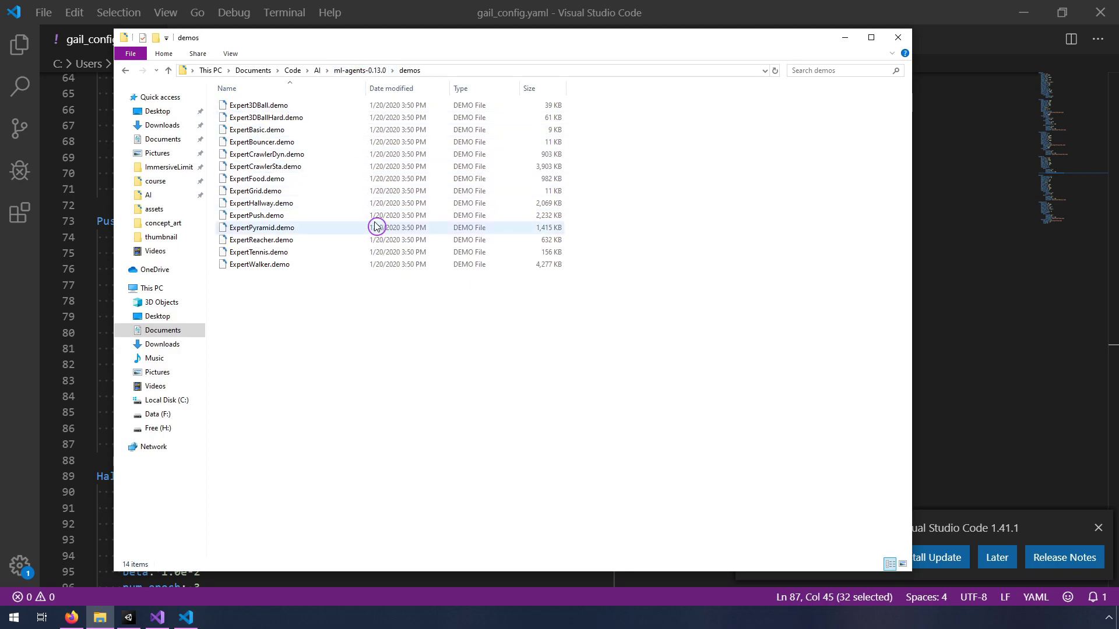
pyautogui.click(130, 619)
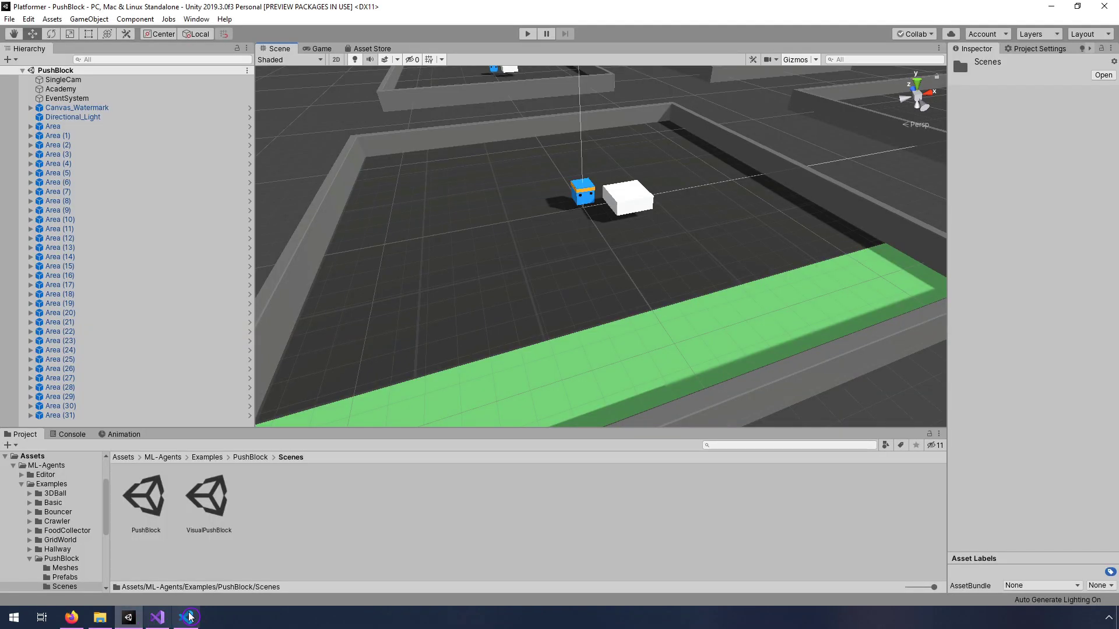
# - Deactivate the extra training areas Area (1) through Area (31)
pyautogui.click(51, 136)
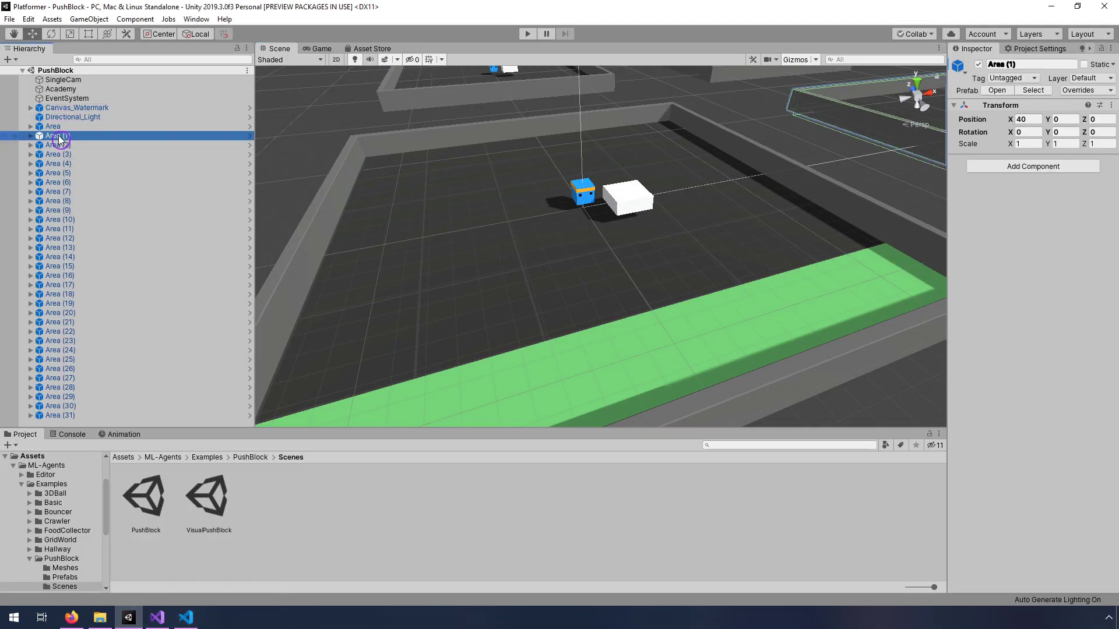
pyautogui.keyDown('shift'); pyautogui.click(60, 415); pyautogui.keyUp('shift')
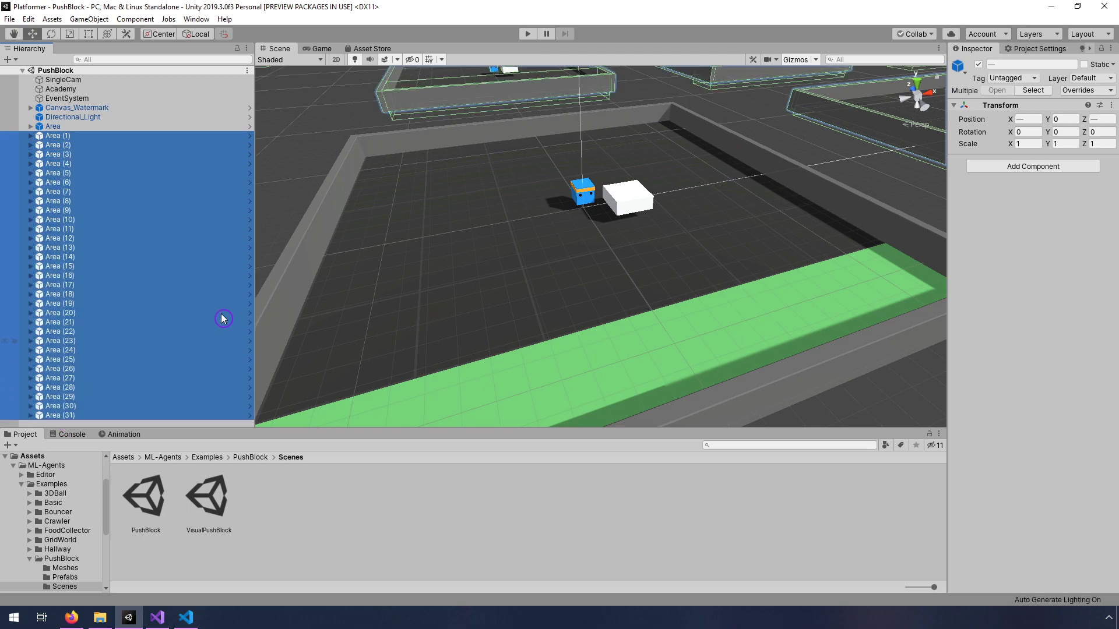
pyautogui.click(979, 65)
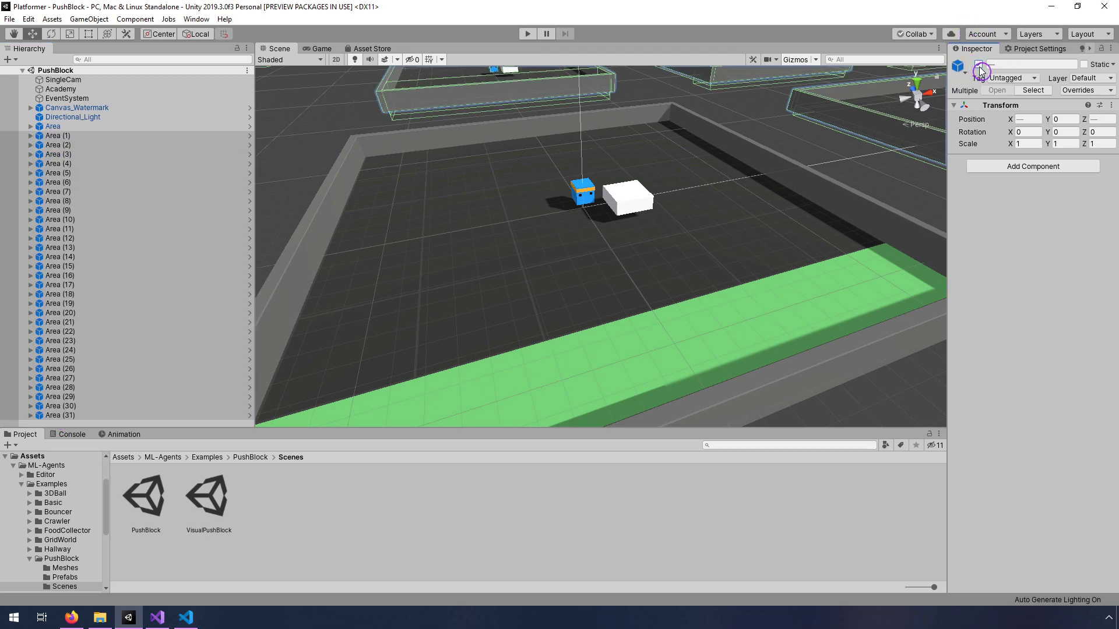
# - Select the Agent inside the remaining Area and widen the Inspector to read its Behavior Parameters
pyautogui.click(769, 121)
pyautogui.scroll(-2, 665, 214)
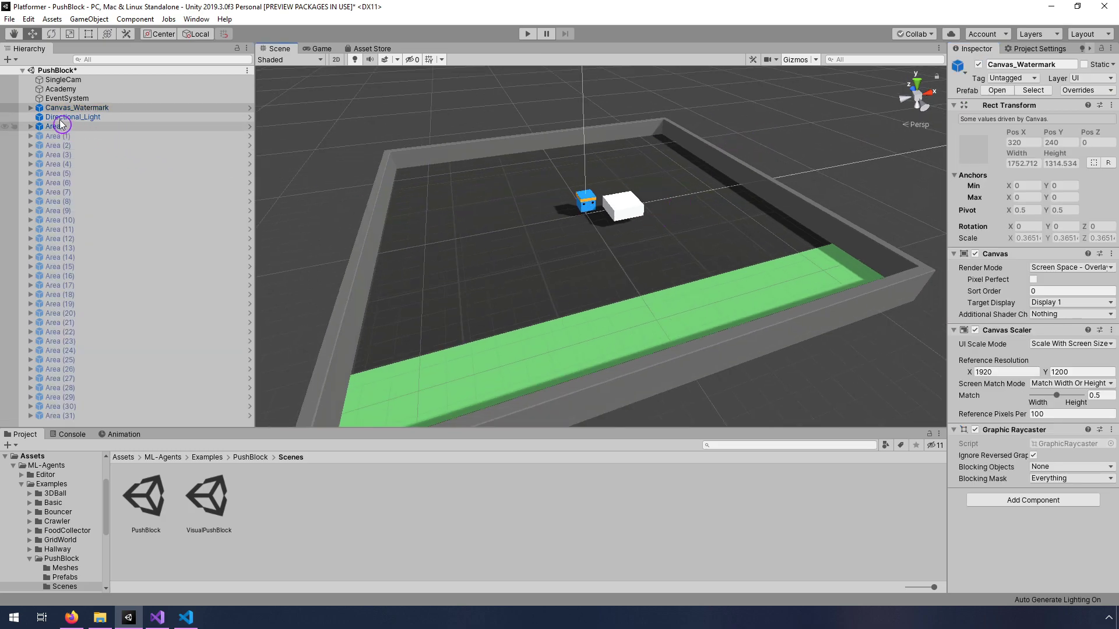
pyautogui.click(94, 127)
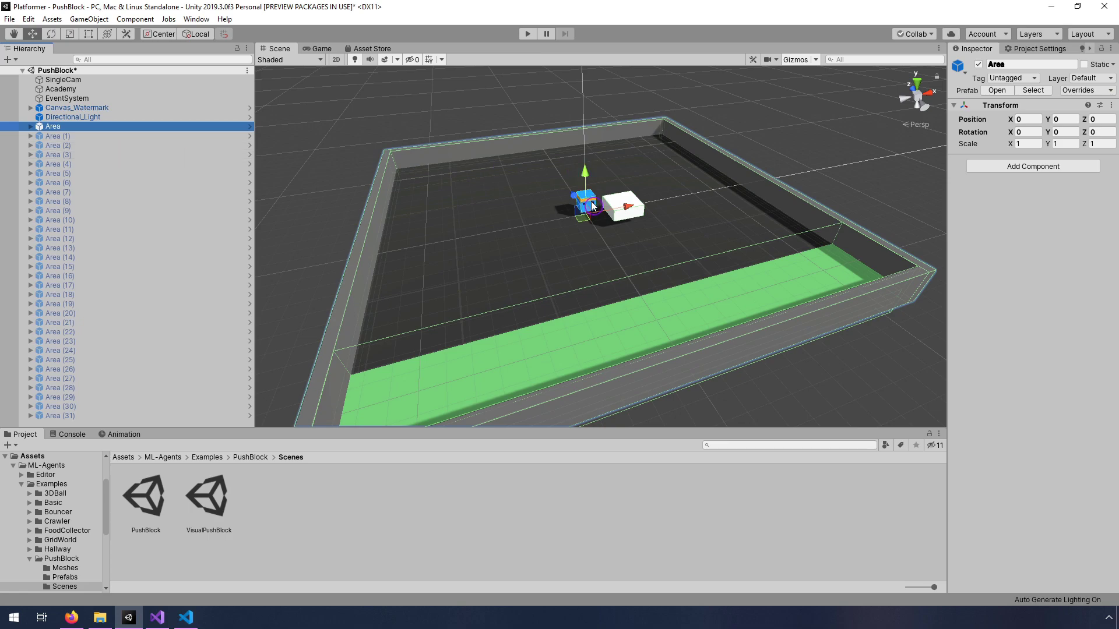
pyautogui.click(31, 127)
pyautogui.click(64, 136)
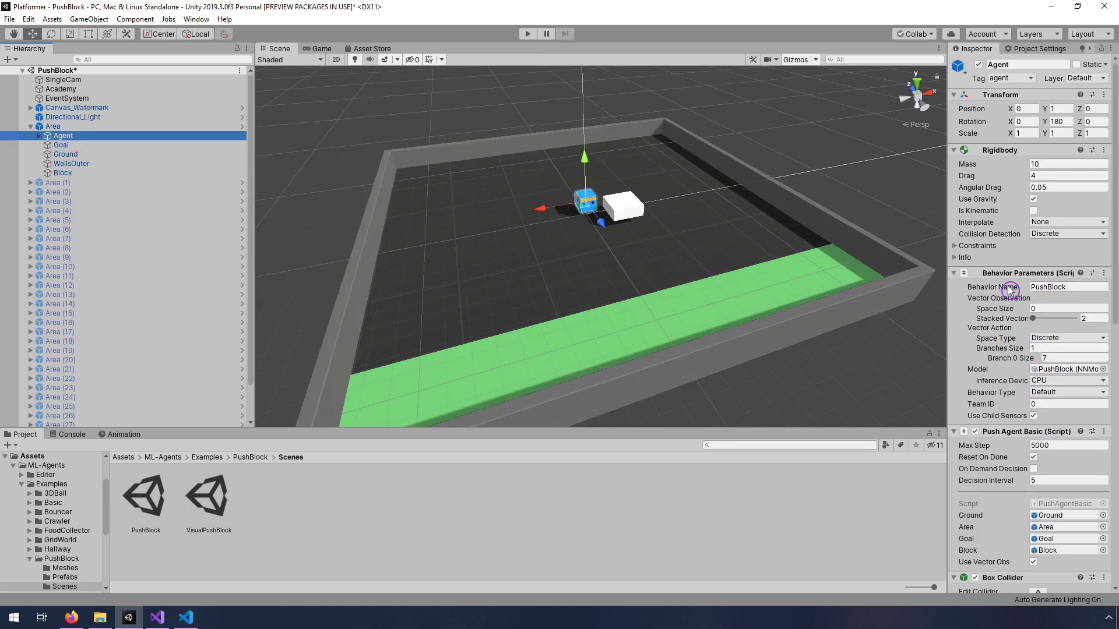
pyautogui.moveTo(945, 292); pyautogui.dragTo(872, 296)
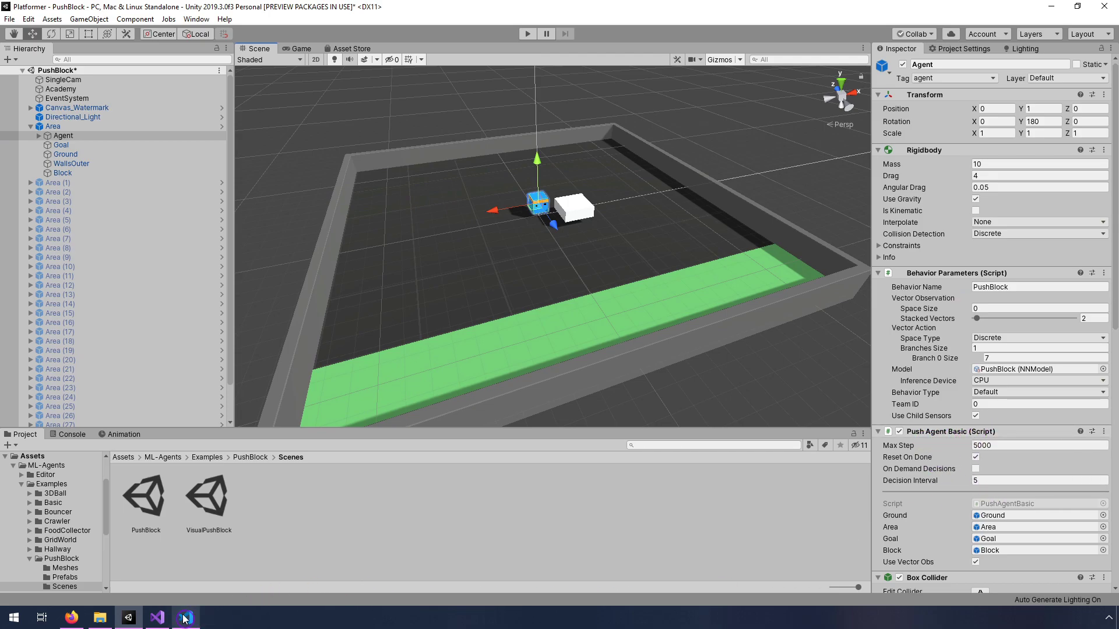
pyautogui.click(158, 618)
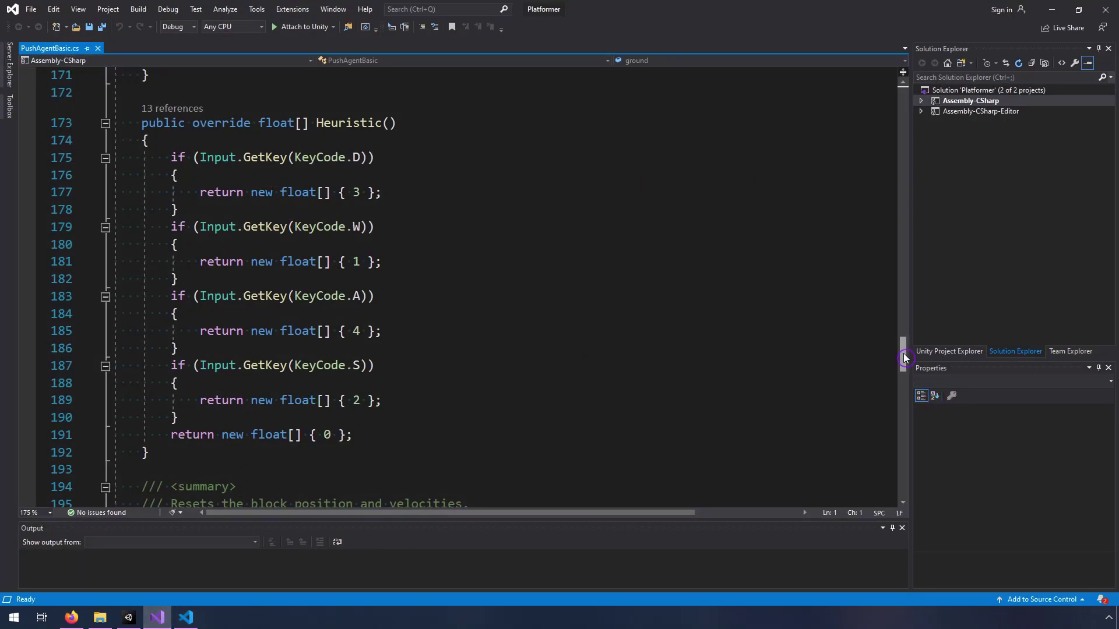
pyautogui.moveTo(904, 351); pyautogui.dragTo(914, 103)
pyautogui.scroll(-12, 562, 126)
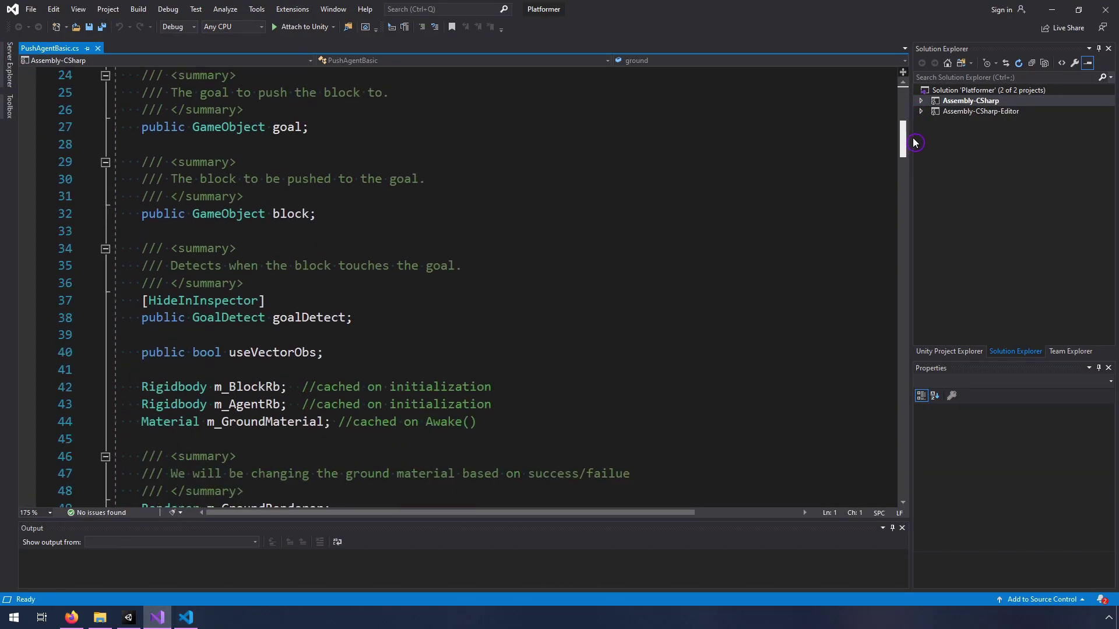
pyautogui.scroll(-6, 502, 377)
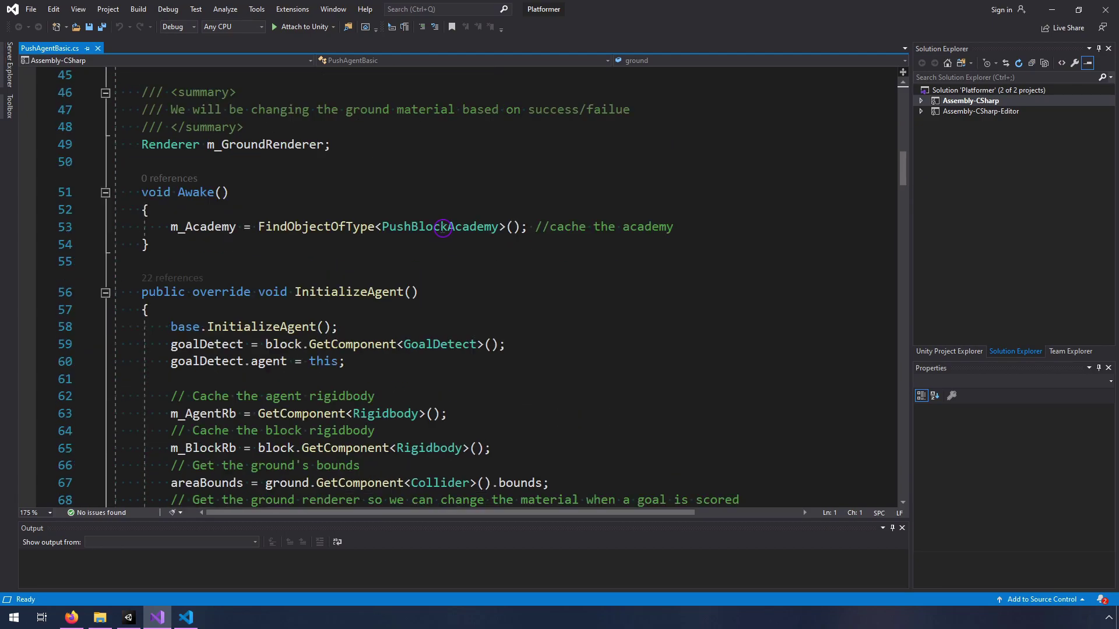
pyautogui.scroll(-7, 328, 284)
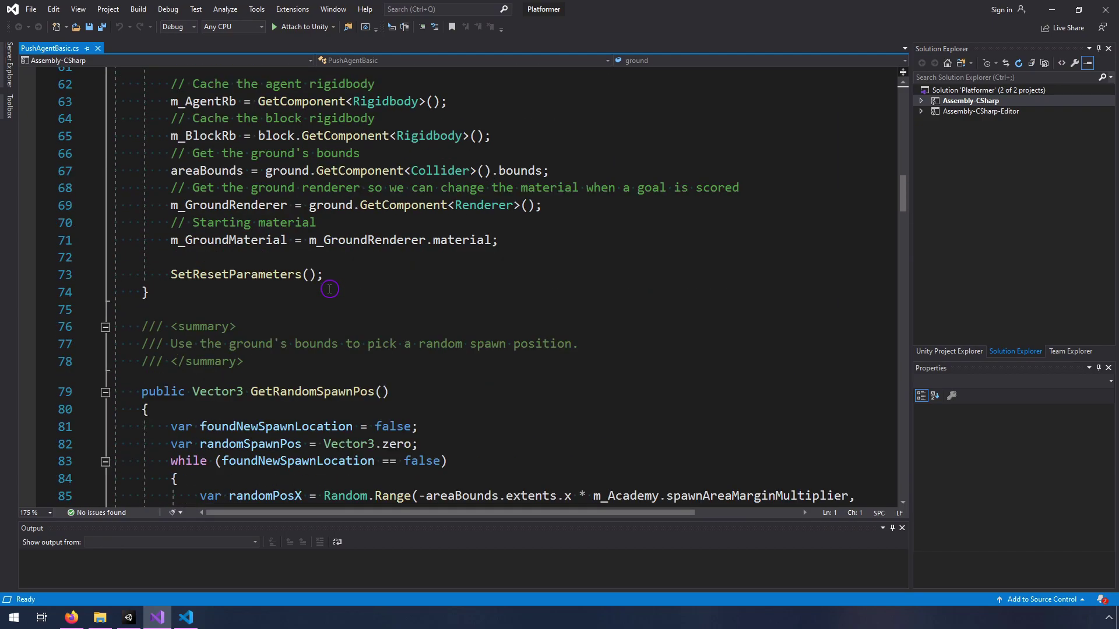
pyautogui.scroll(-15, 367, 293)
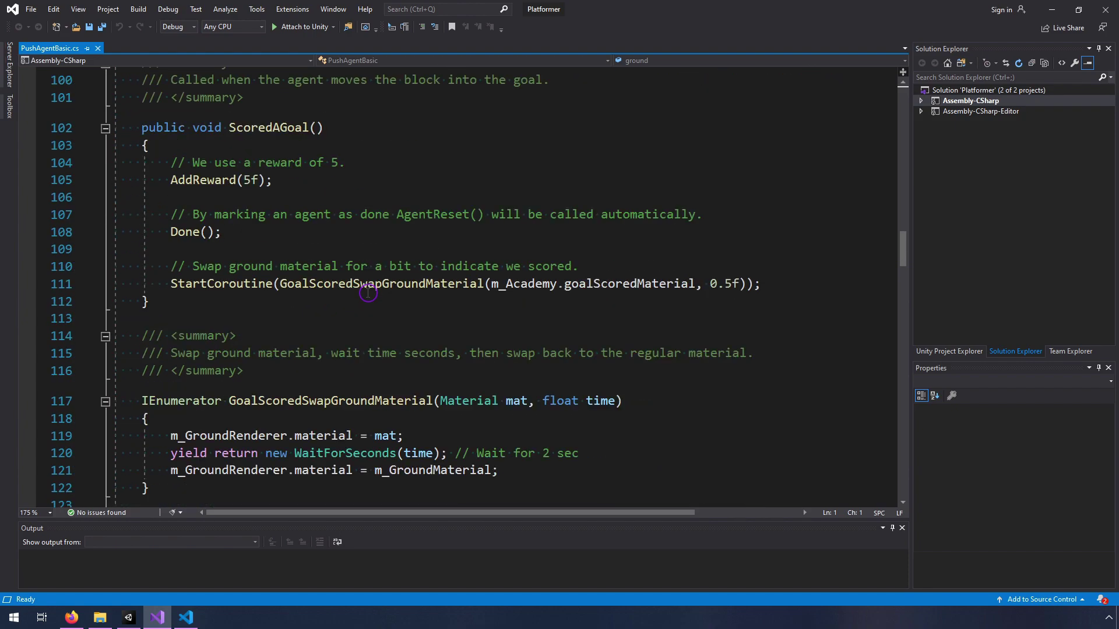
pyautogui.scroll(-2, 367, 291)
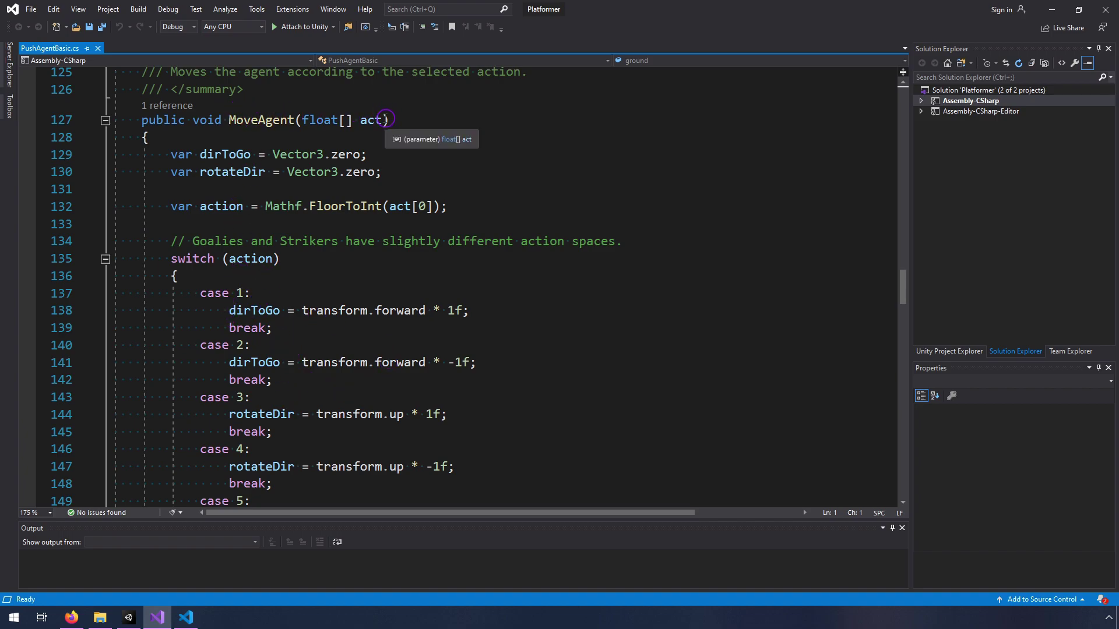
pyautogui.moveTo(383, 120); pyautogui.dragTo(301, 120)
pyautogui.click(374, 120)
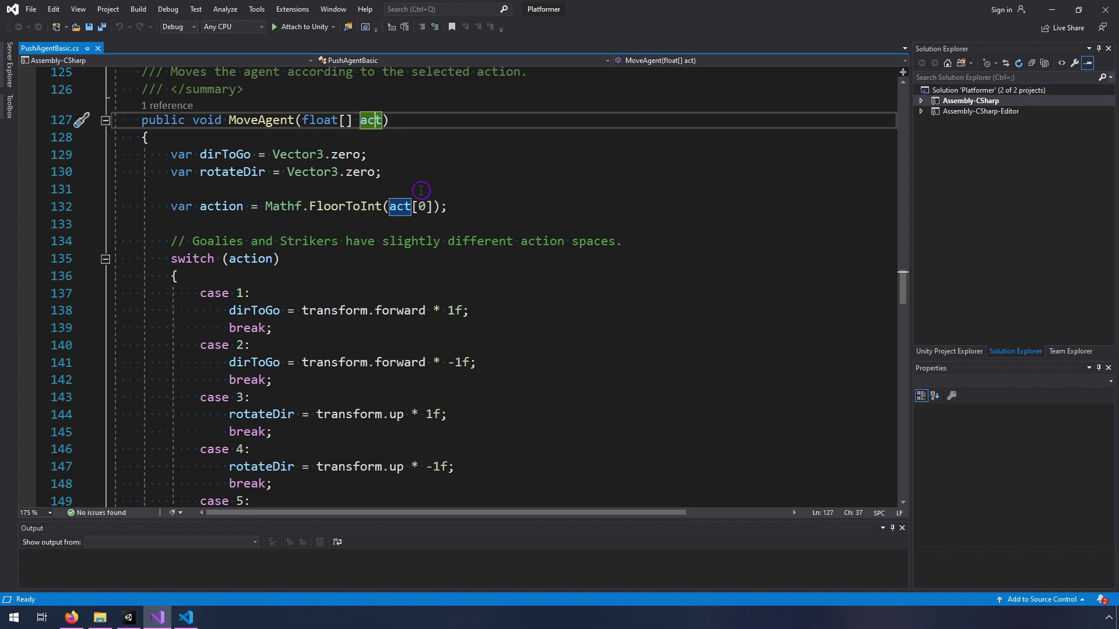
pyautogui.scroll(-12, 454, 218)
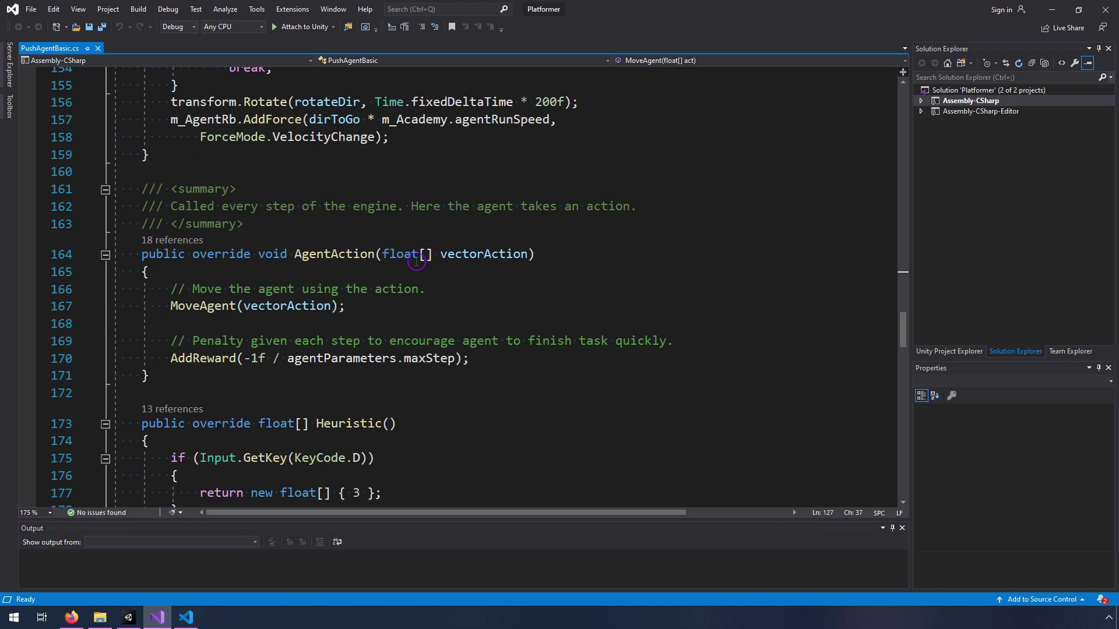
pyautogui.scroll(-2, 414, 264)
pyautogui.moveTo(315, 217); pyautogui.dragTo(397, 216)
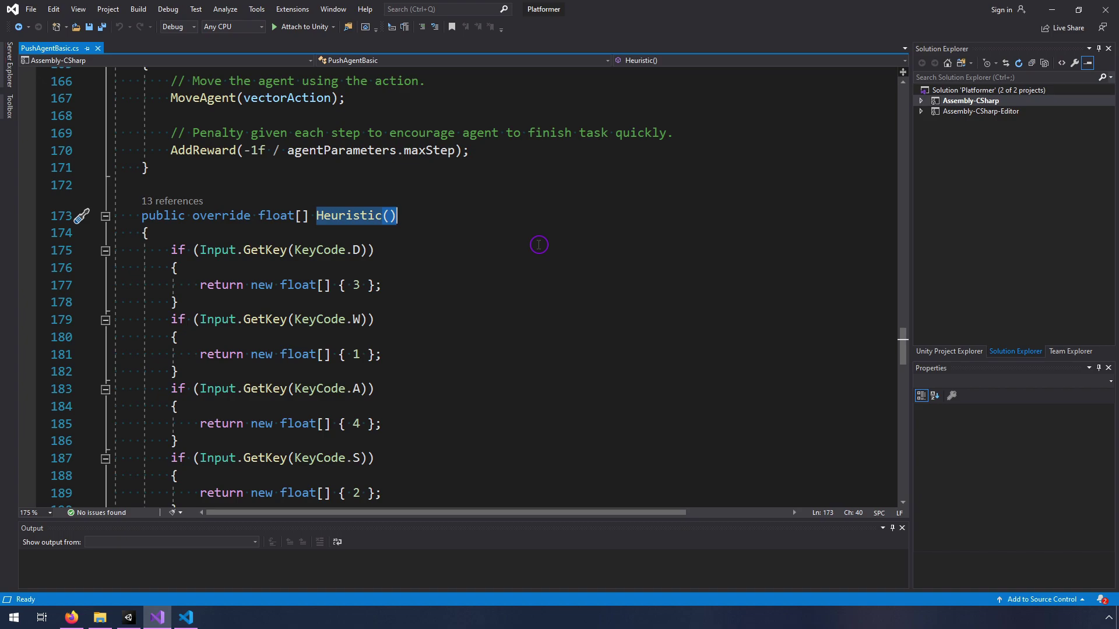
pyautogui.scroll(-2, 315, 248)
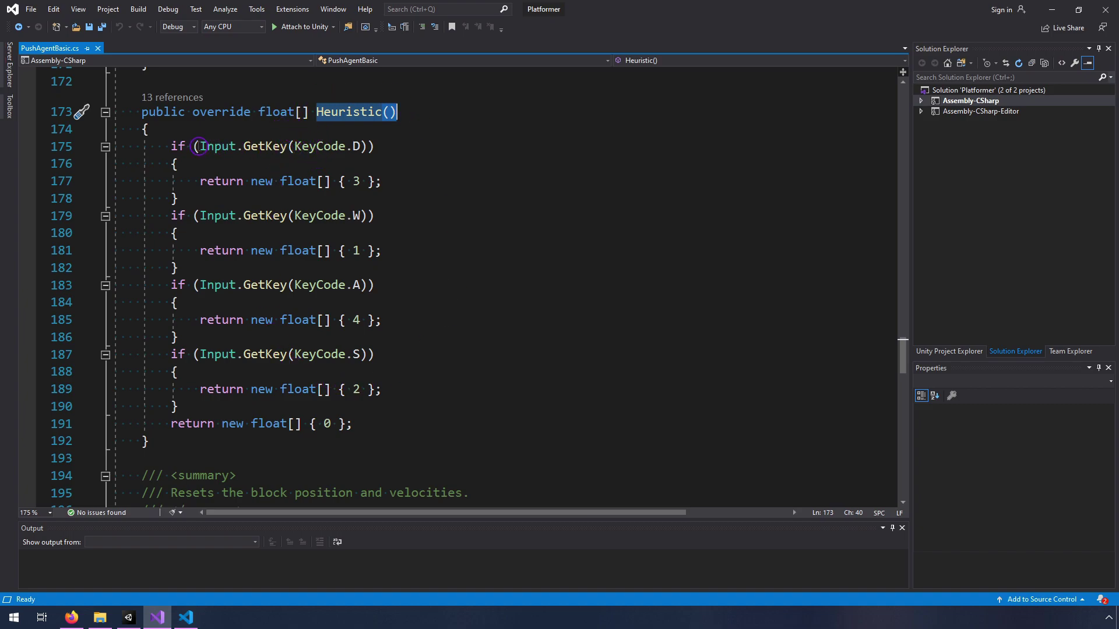
pyautogui.moveTo(198, 145); pyautogui.dragTo(367, 146)
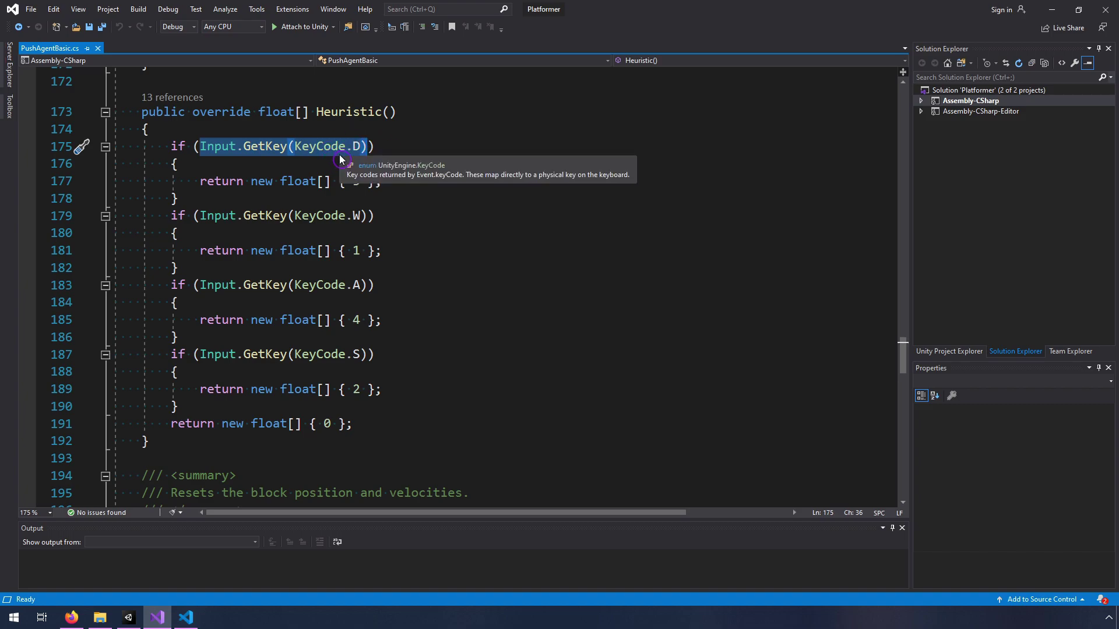
pyautogui.click(395, 155)
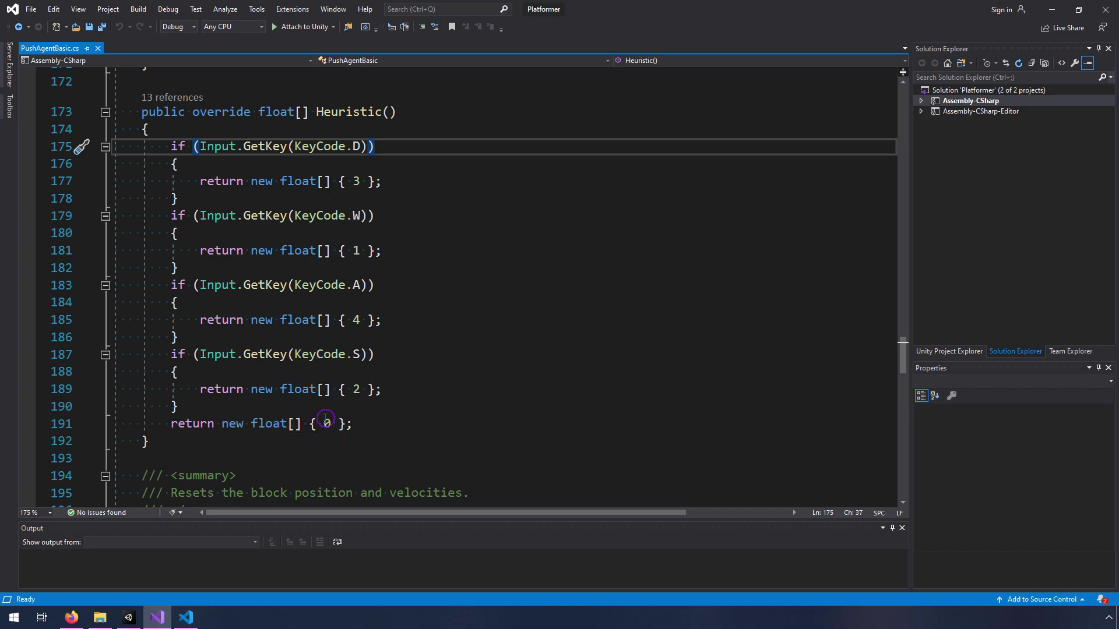
pyautogui.scroll(9, 331, 323)
pyautogui.scroll(6, 335, 320)
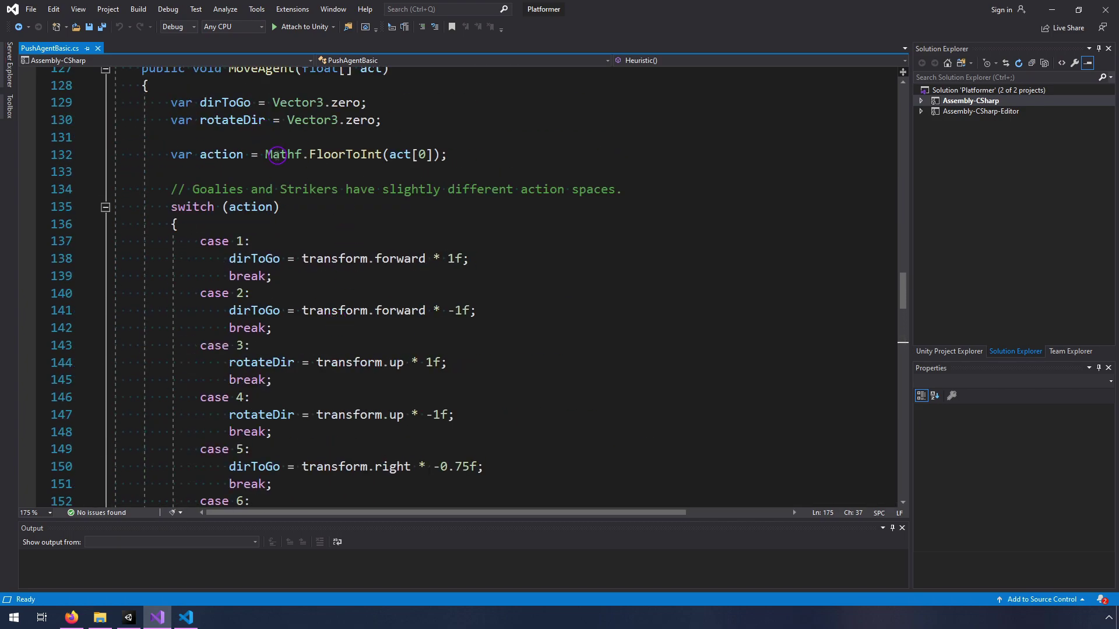
pyautogui.scroll(3, 277, 156)
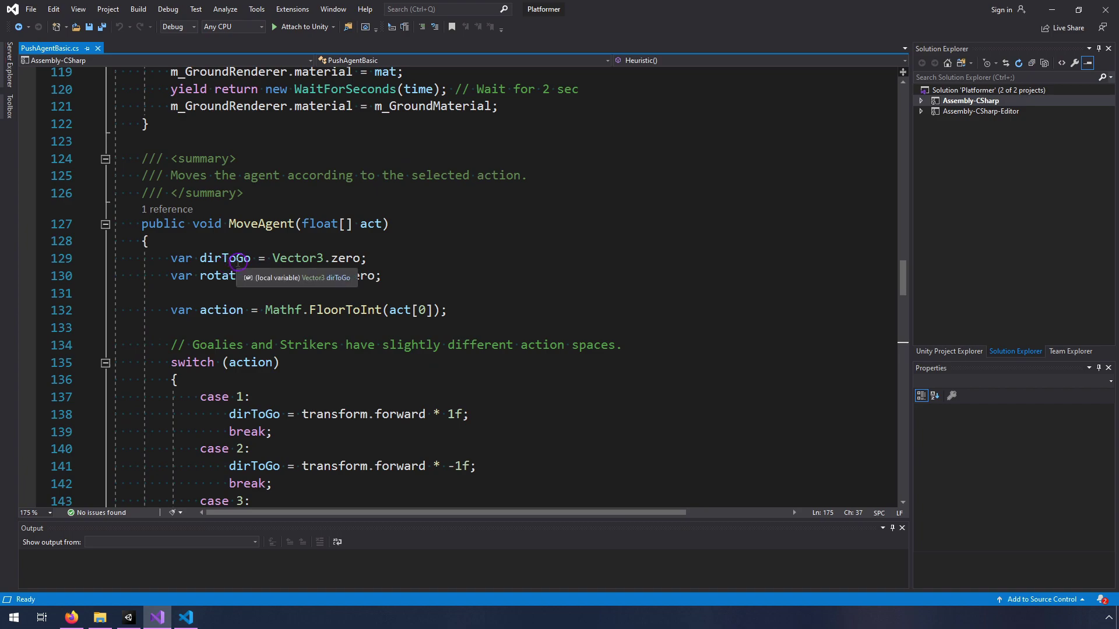
pyautogui.click(1052, 9)
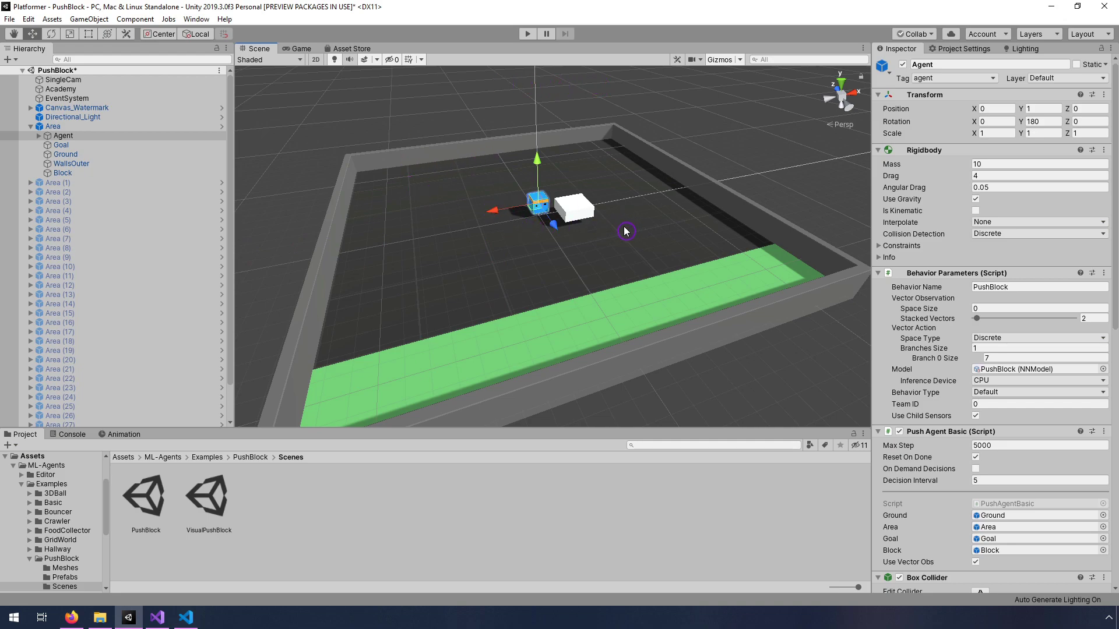
pyautogui.click(528, 34)
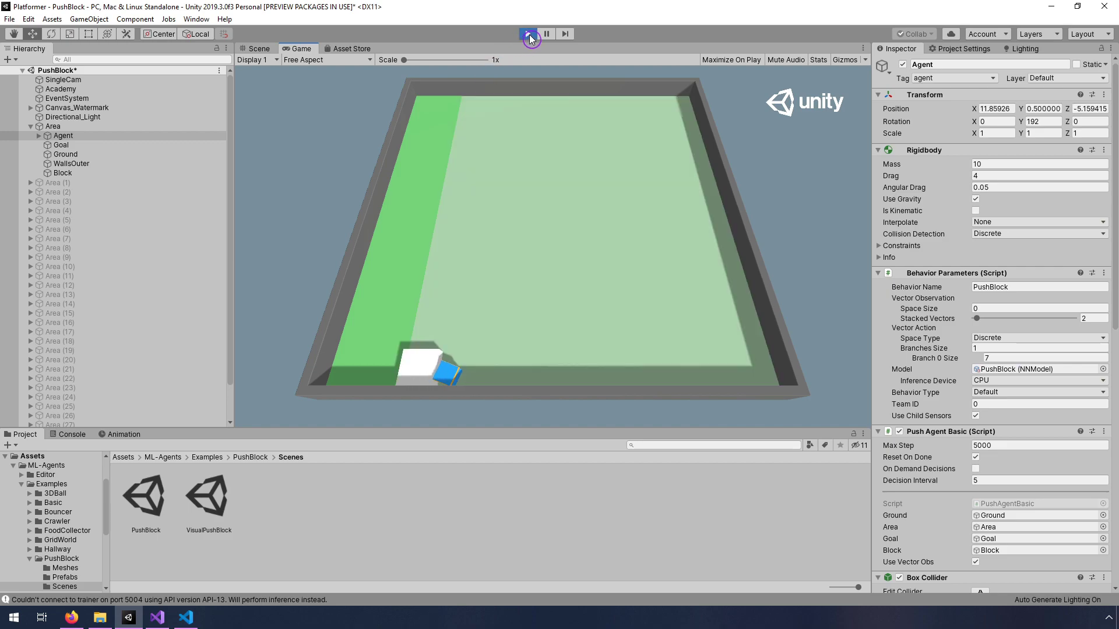
pyautogui.click(528, 34)
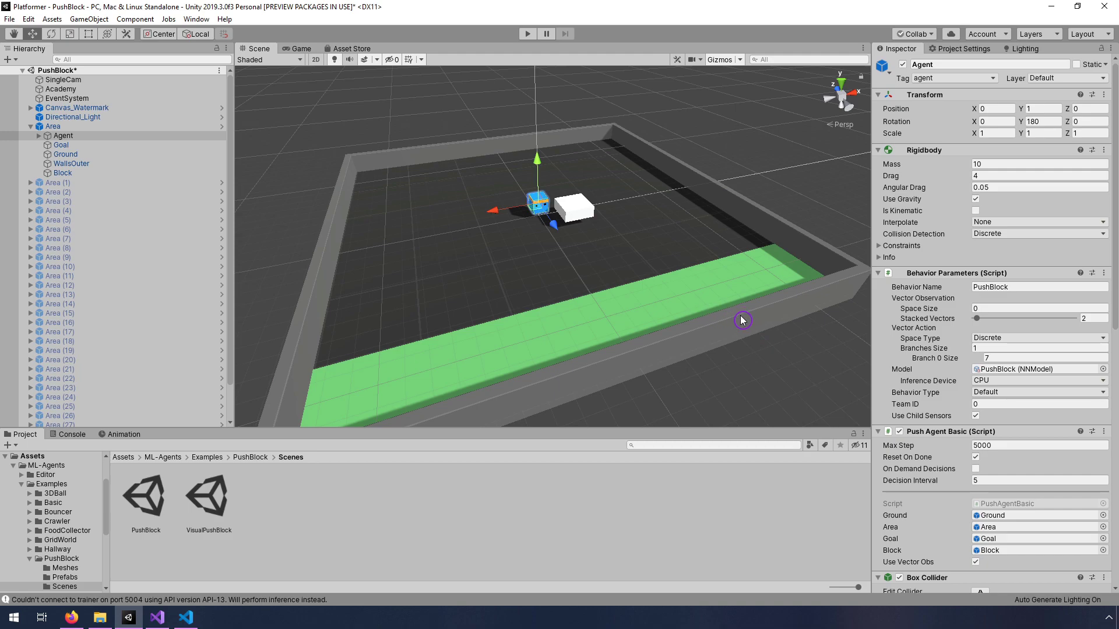
# - Set the Agent's Behavior Type to Heuristic Only and start play mode
pyautogui.click(1022, 392)
pyautogui.click(1016, 418)
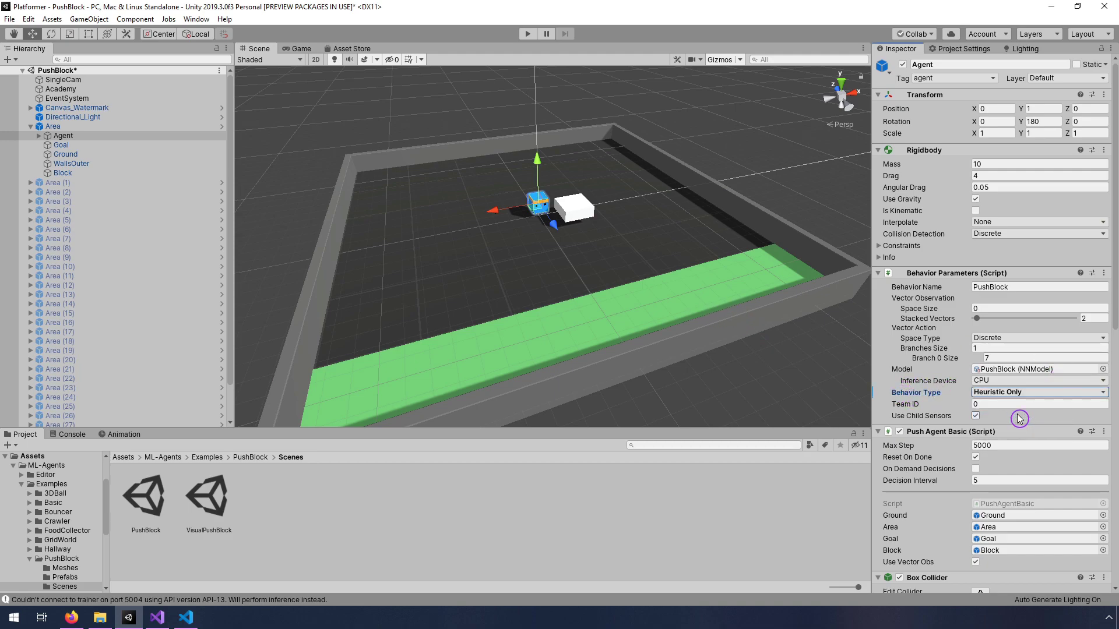
pyautogui.click(526, 35)
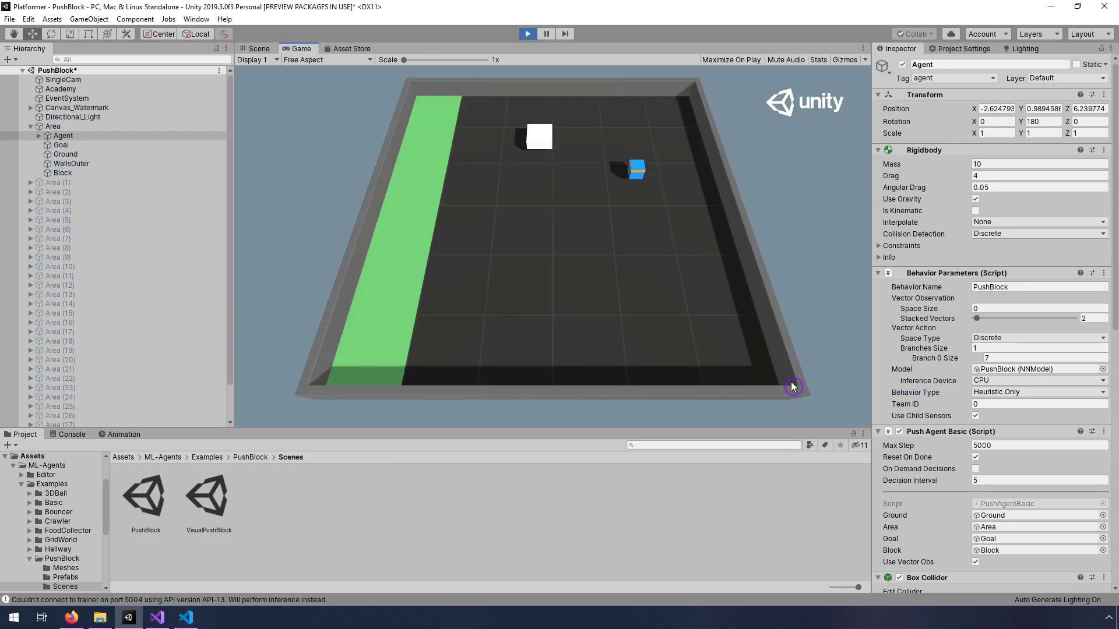
# - Steer the agent with the W, A and D keys to push the white block into the green goal, then stop play
pyautogui.press('w')
pyautogui.press('d')
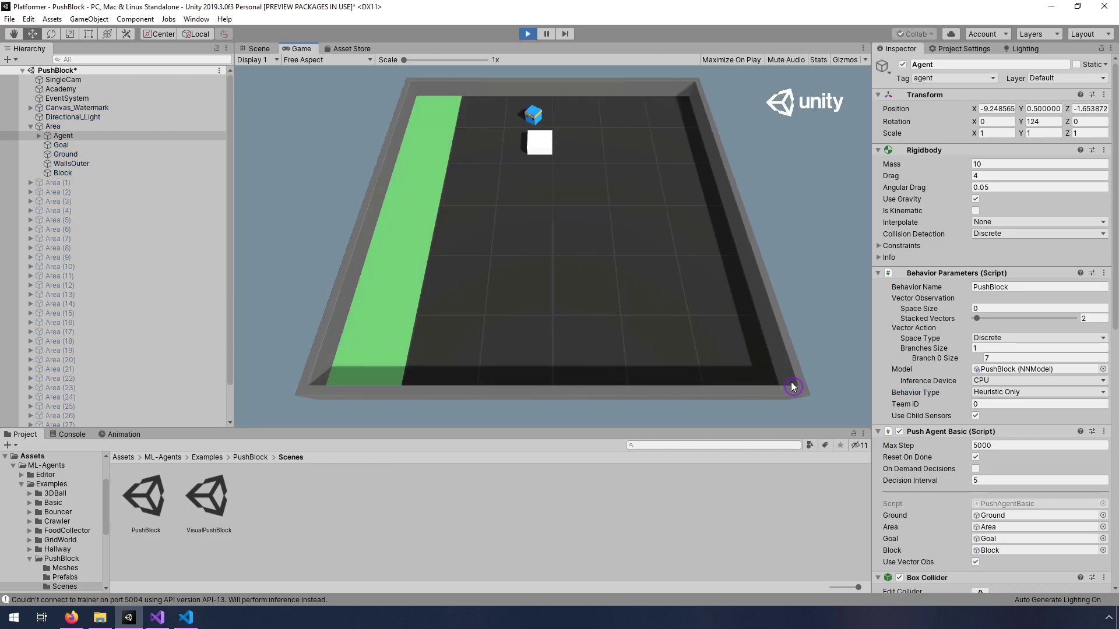
pyautogui.press('w')
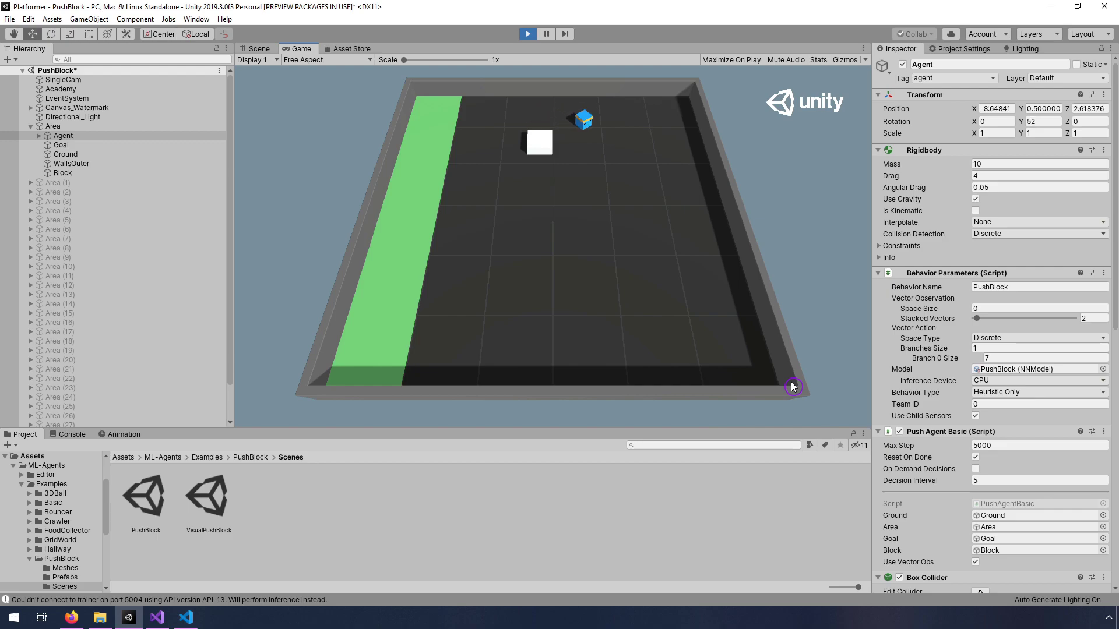
pyautogui.press('d')
pyautogui.press('w')
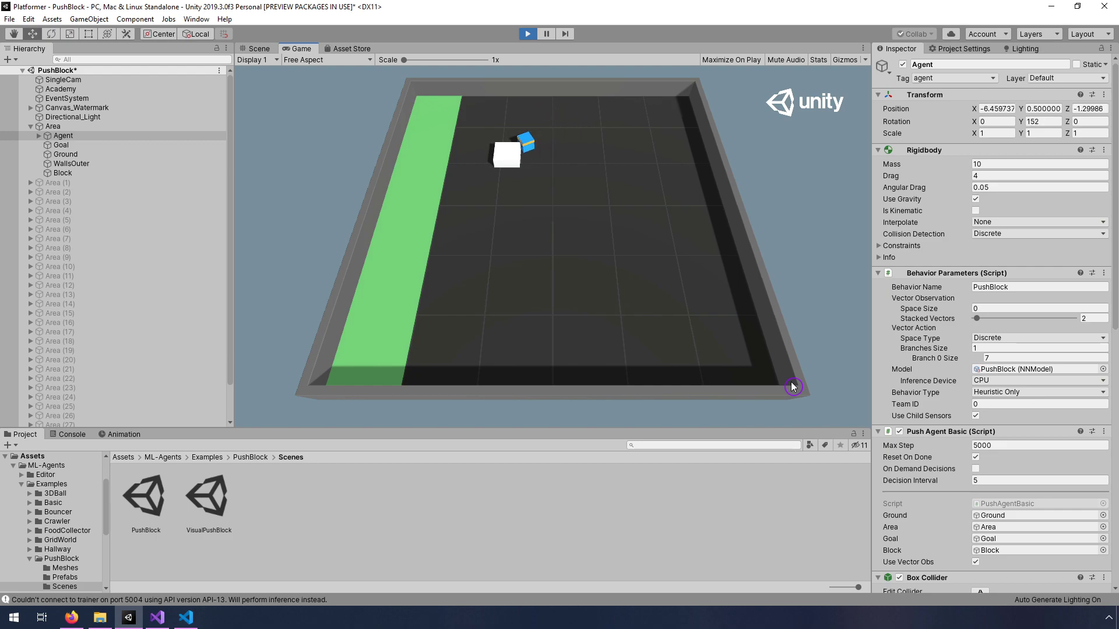
pyautogui.press('w')
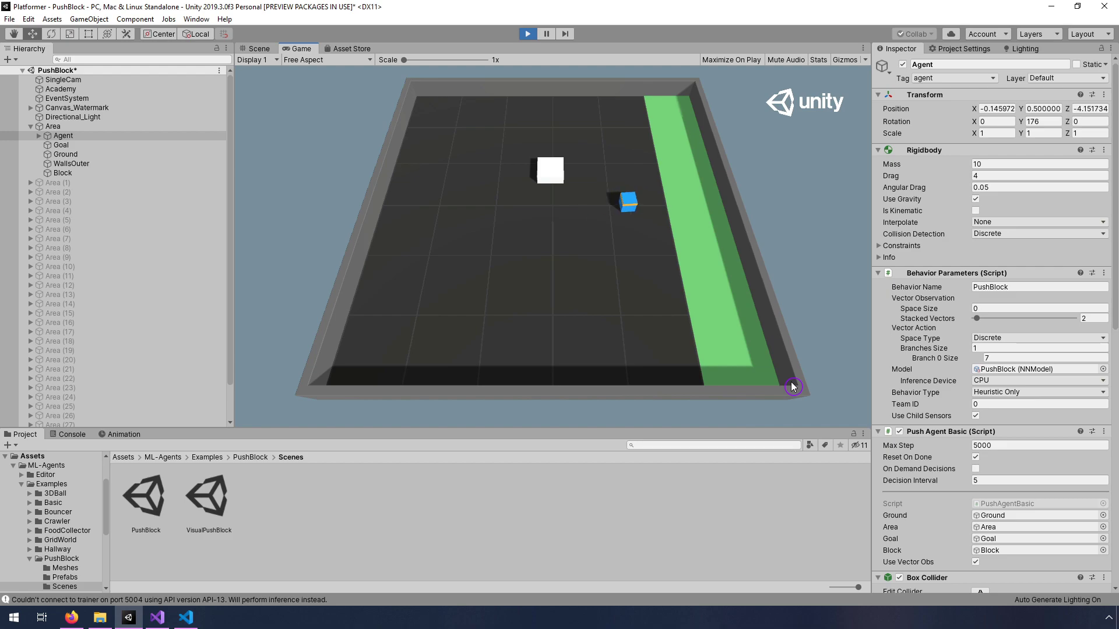
pyautogui.press('d')
pyautogui.press('w')
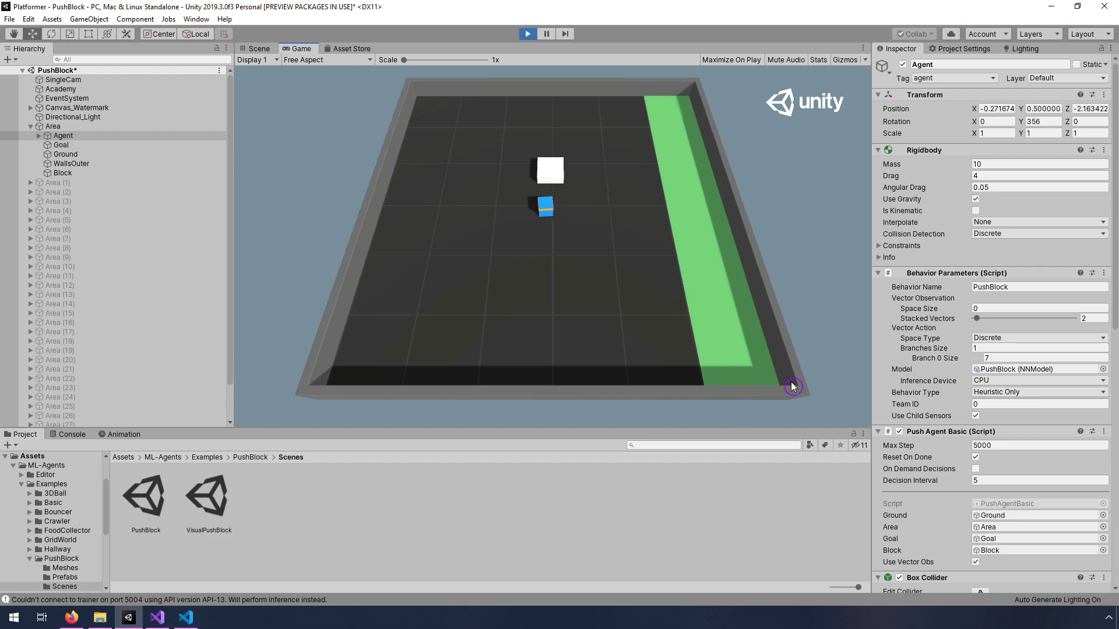
pyautogui.press('d')
pyautogui.press('w')
pyautogui.press('d')
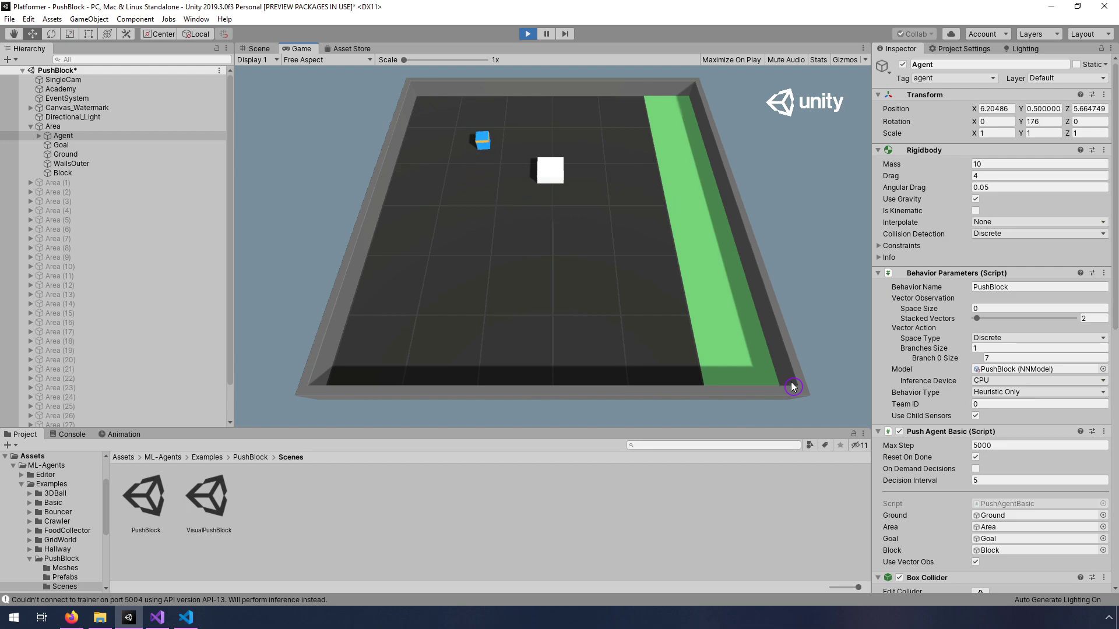
pyautogui.press('w')
pyautogui.press('w')
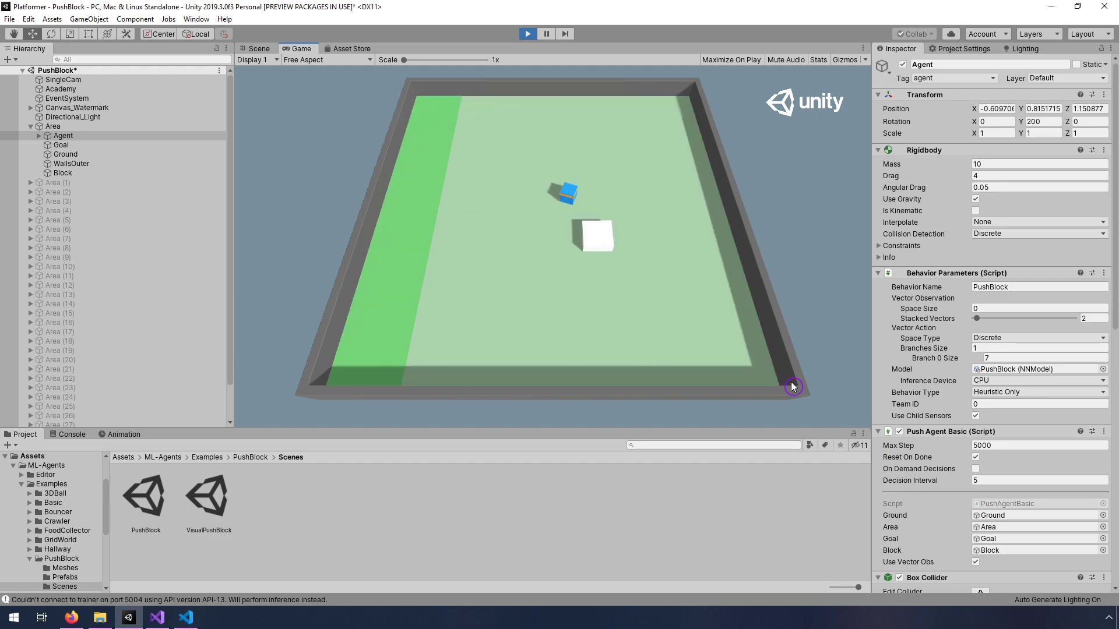
pyautogui.press('d')
pyautogui.press('a')
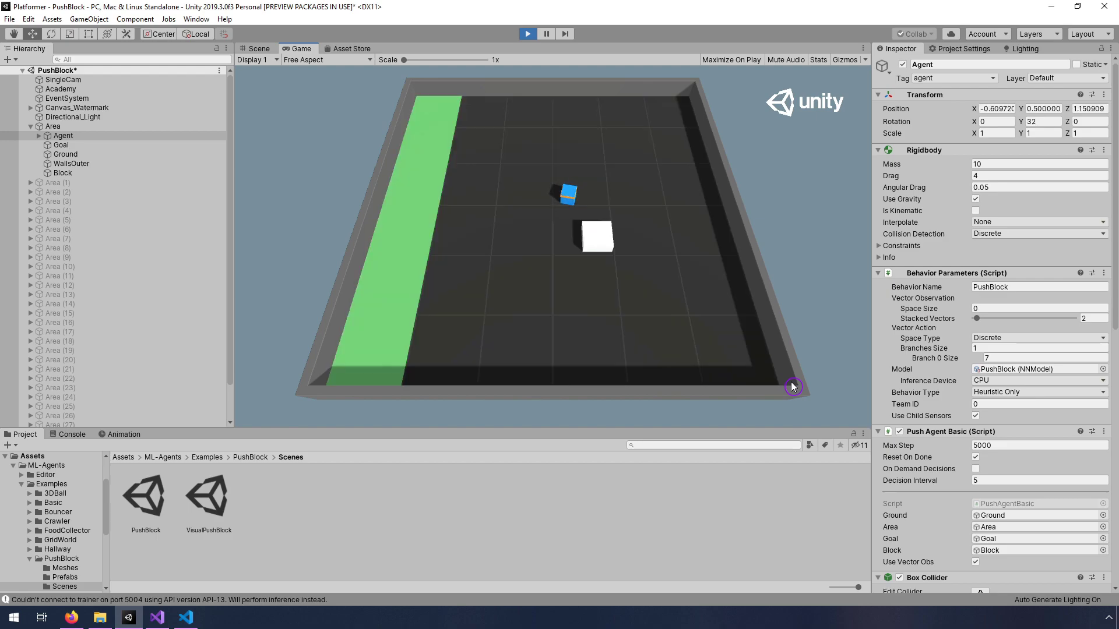
pyautogui.press('w')
pyautogui.press('d')
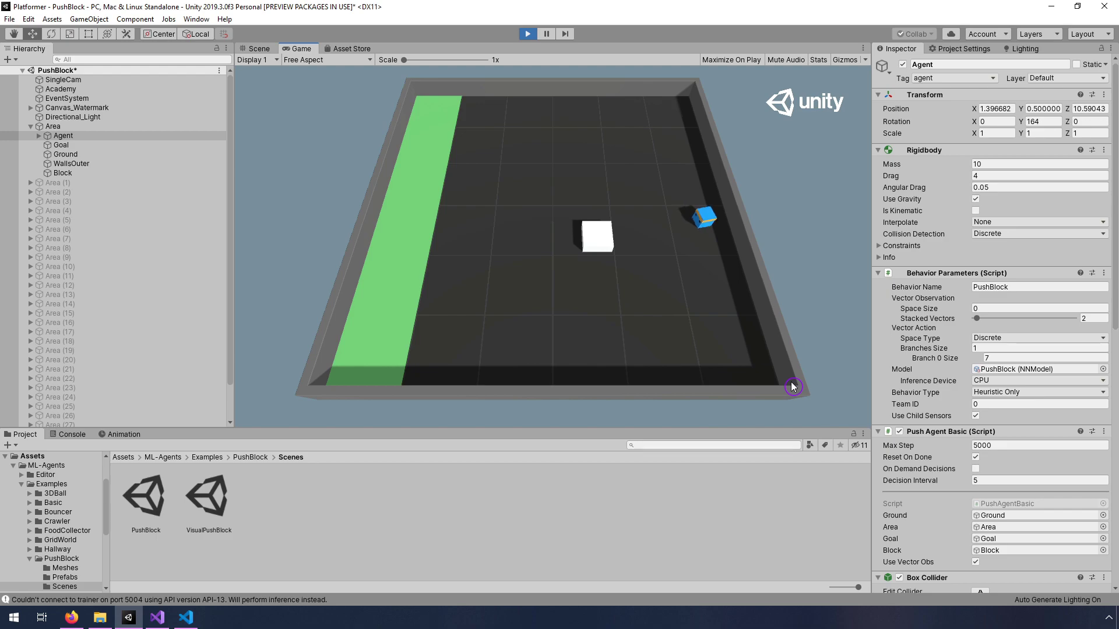
pyautogui.press('w')
pyautogui.press('w')
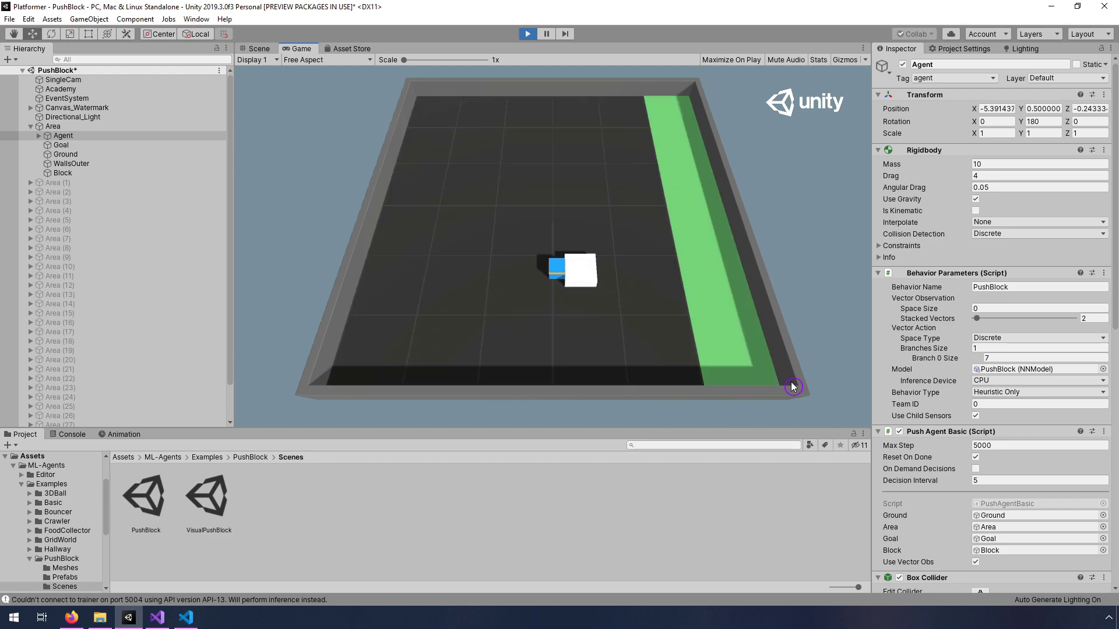
pyautogui.press('a')
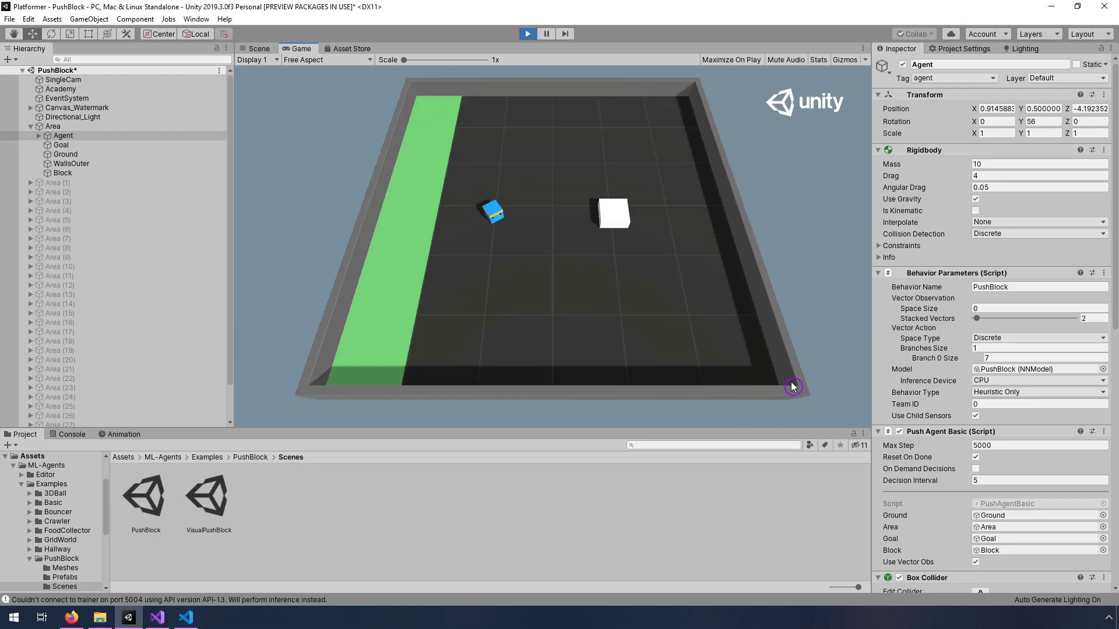
pyautogui.press('a')
pyautogui.click(528, 34)
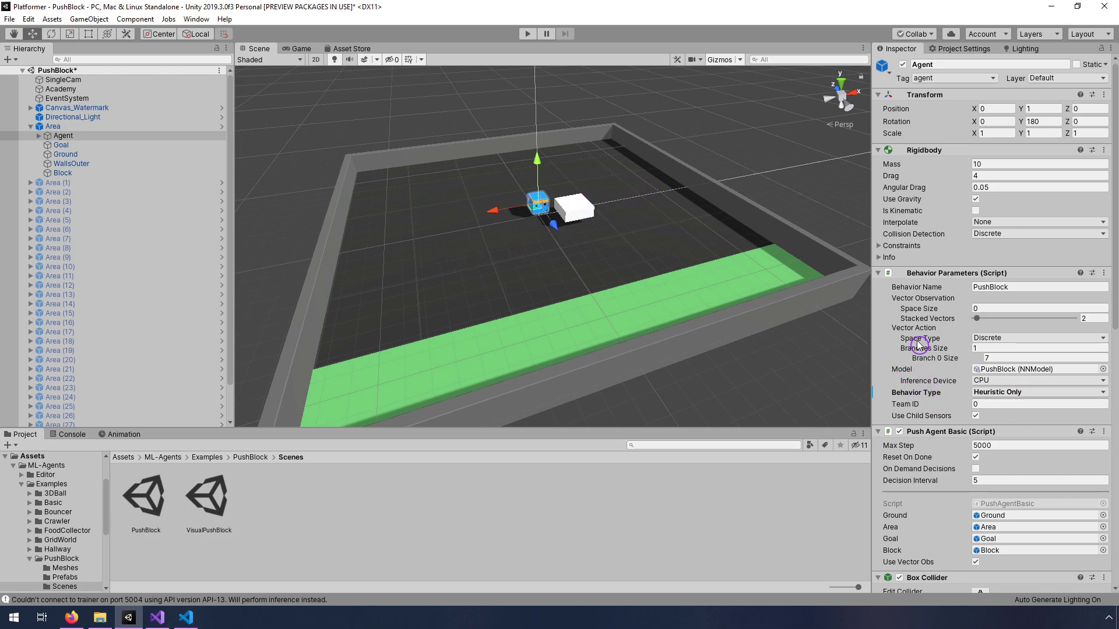
# - Add a Demonstration Recorder component to the Agent, found by searching 'demon'
pyautogui.scroll(-10, 917, 340)
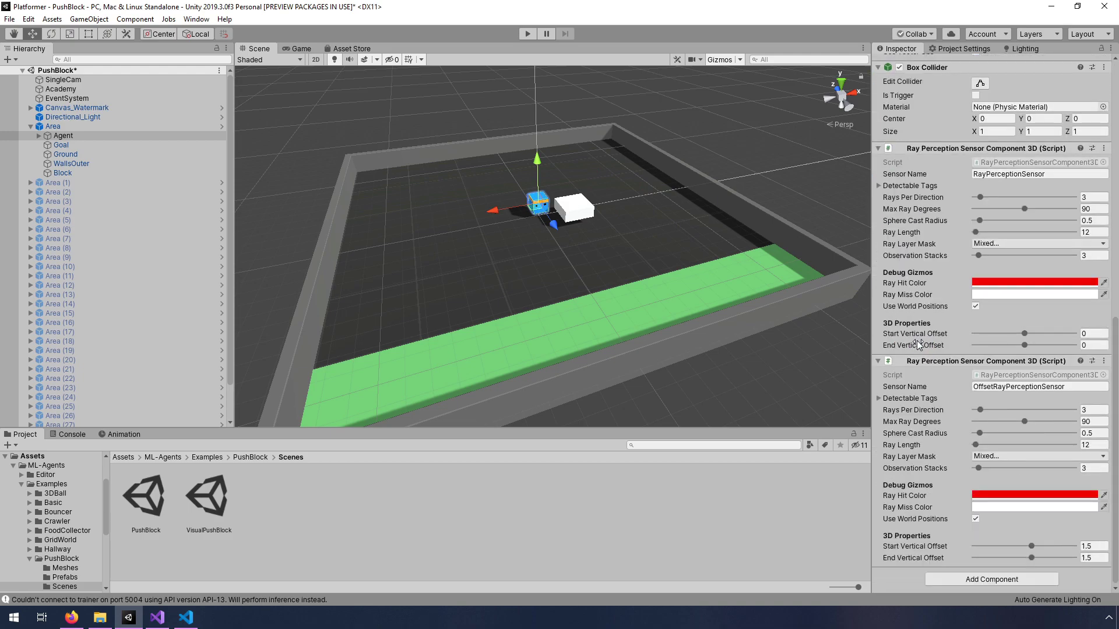
pyautogui.click(1004, 580)
pyautogui.write('d')
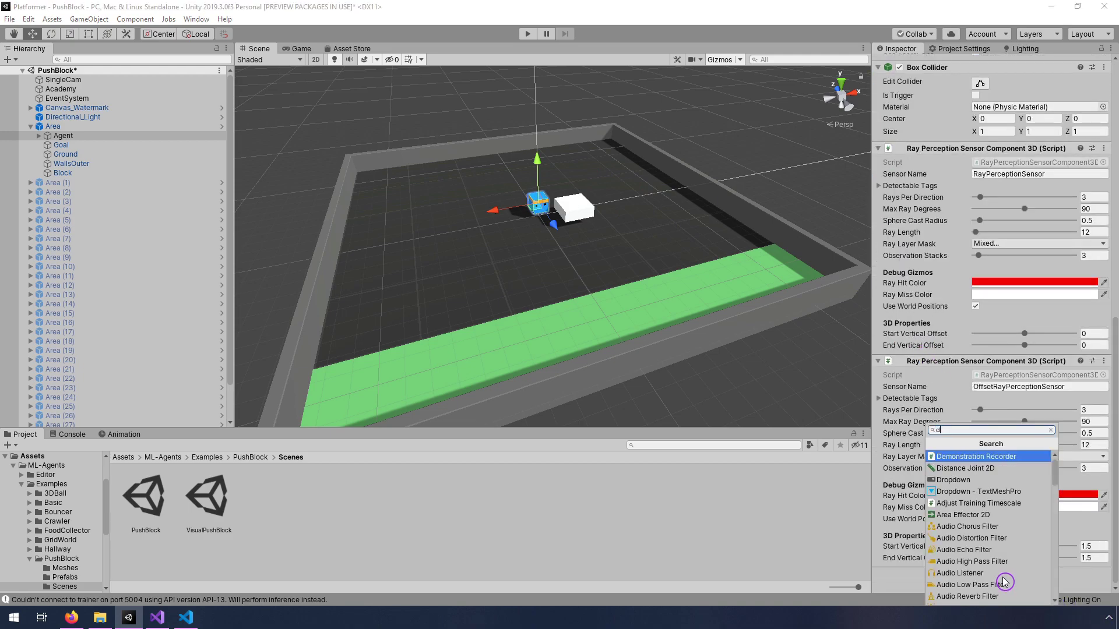
pyautogui.write('emon')
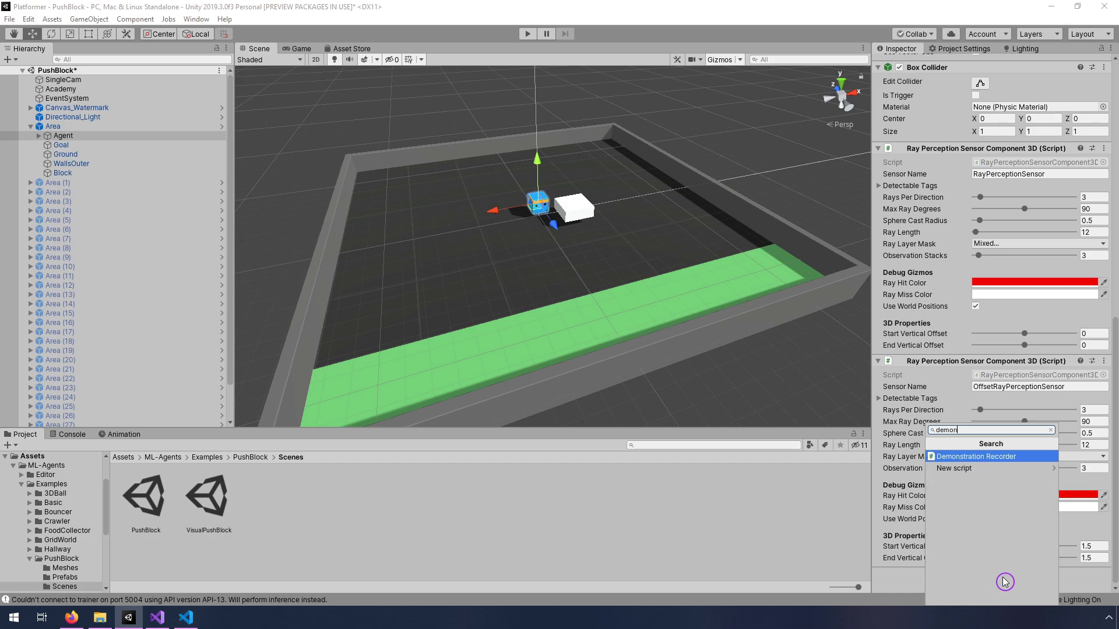
pyautogui.click(984, 459)
# - Set the Demonstration Name to MyDemo and tick Record
pyautogui.scroll(-3, 1036, 577)
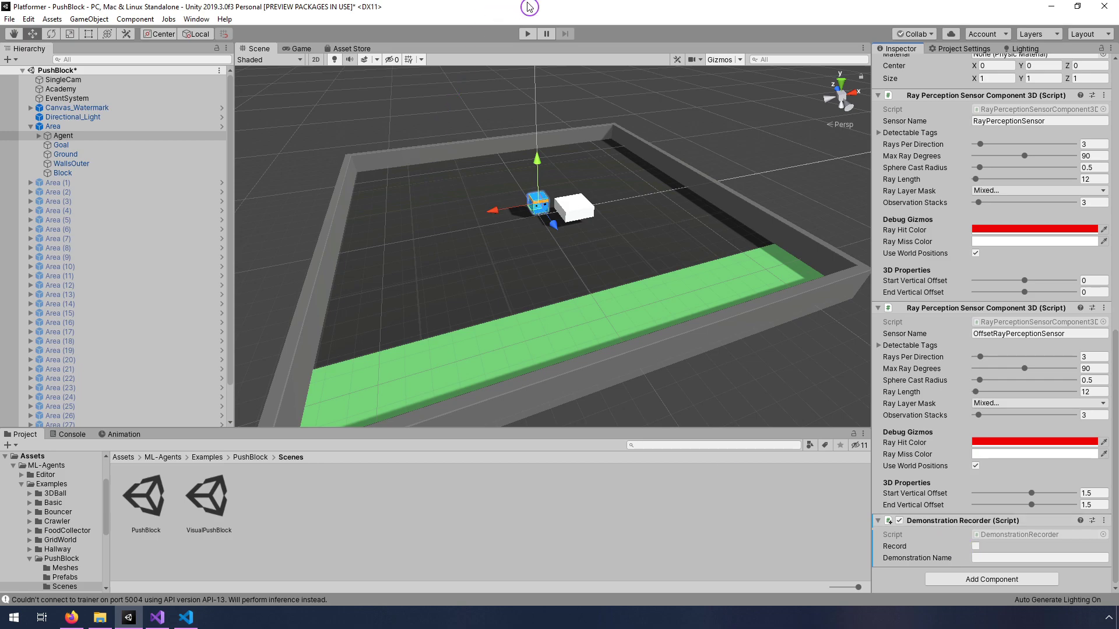
pyautogui.click(974, 557)
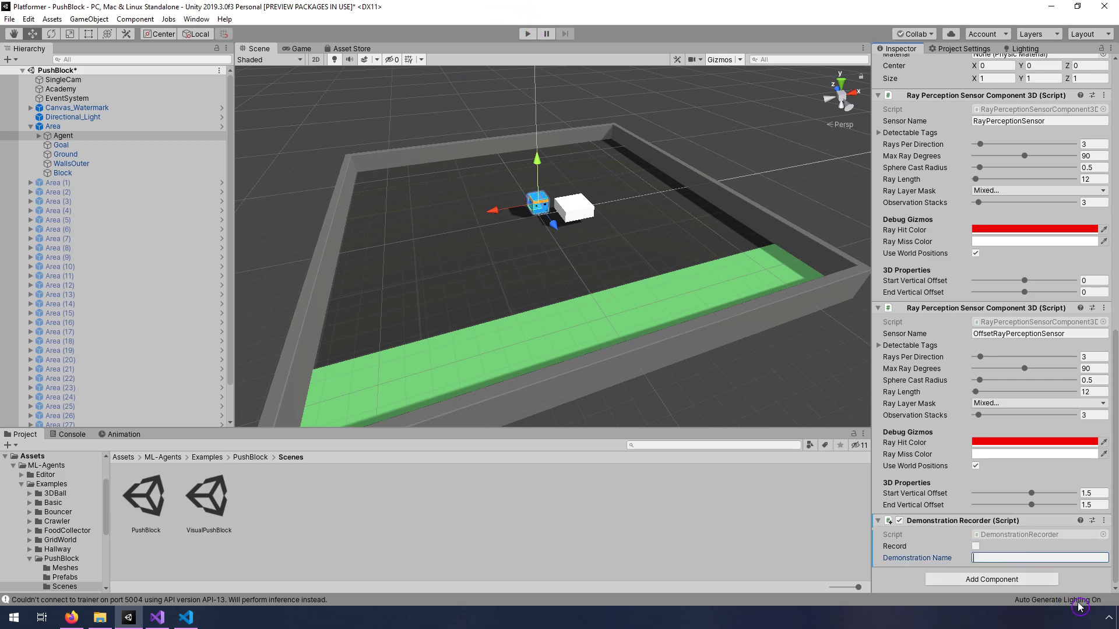
pyautogui.write('MyDemo')
pyautogui.click(975, 546)
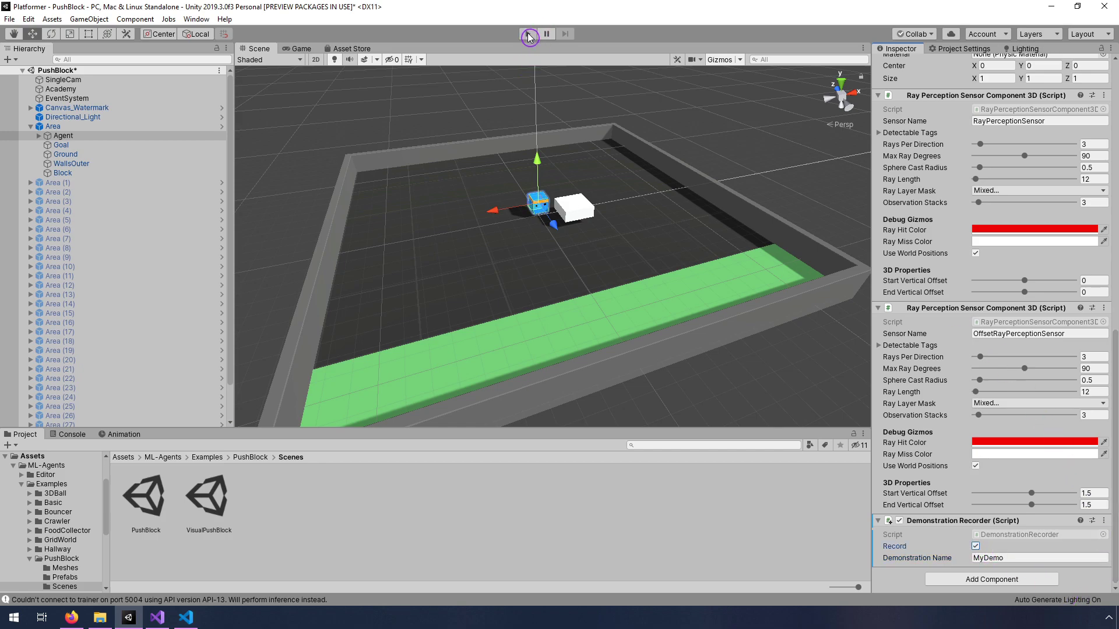
# - Play the scene and drive the agent with W to push the block into the goal repeatedly, then stop
pyautogui.click(527, 33)
pyautogui.hotkey('ctrl', 'p')
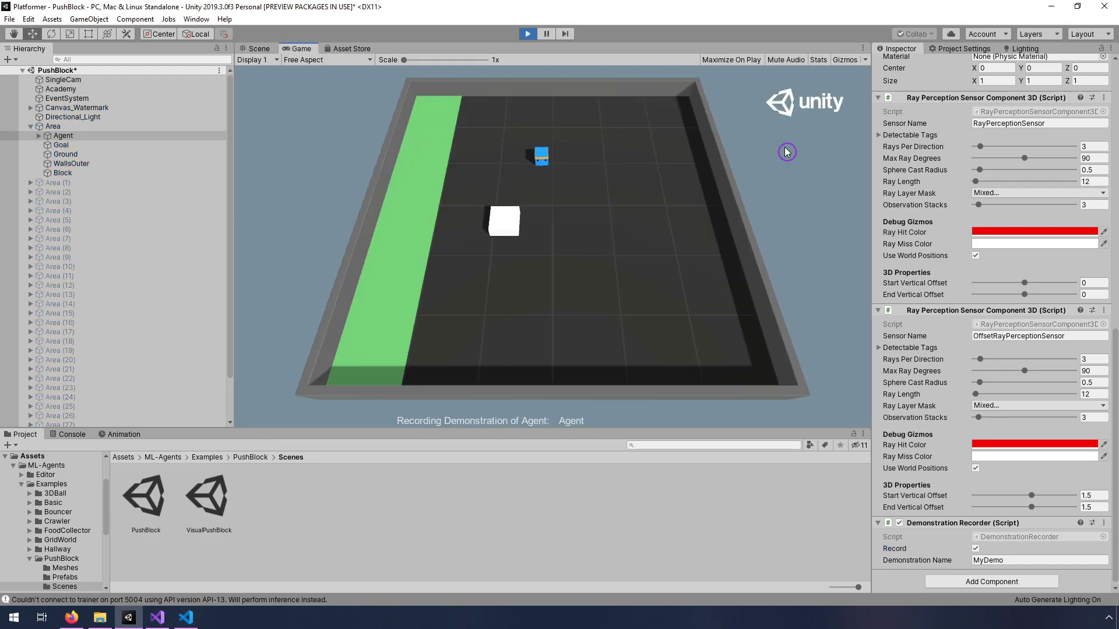
pyautogui.press('w')
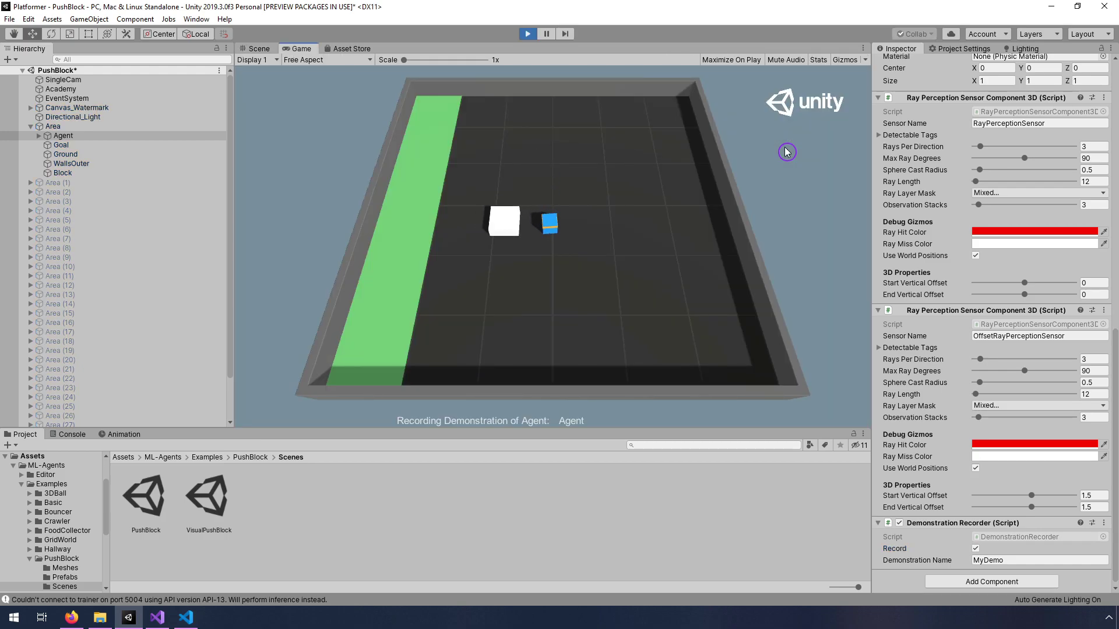
pyautogui.press('w')
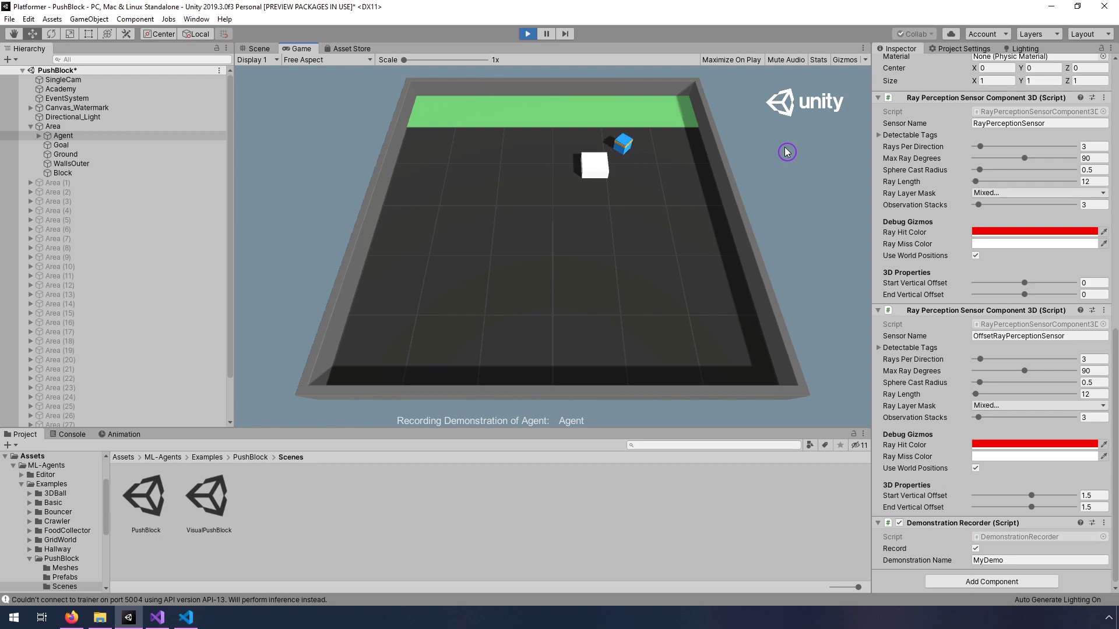
pyautogui.press('w')
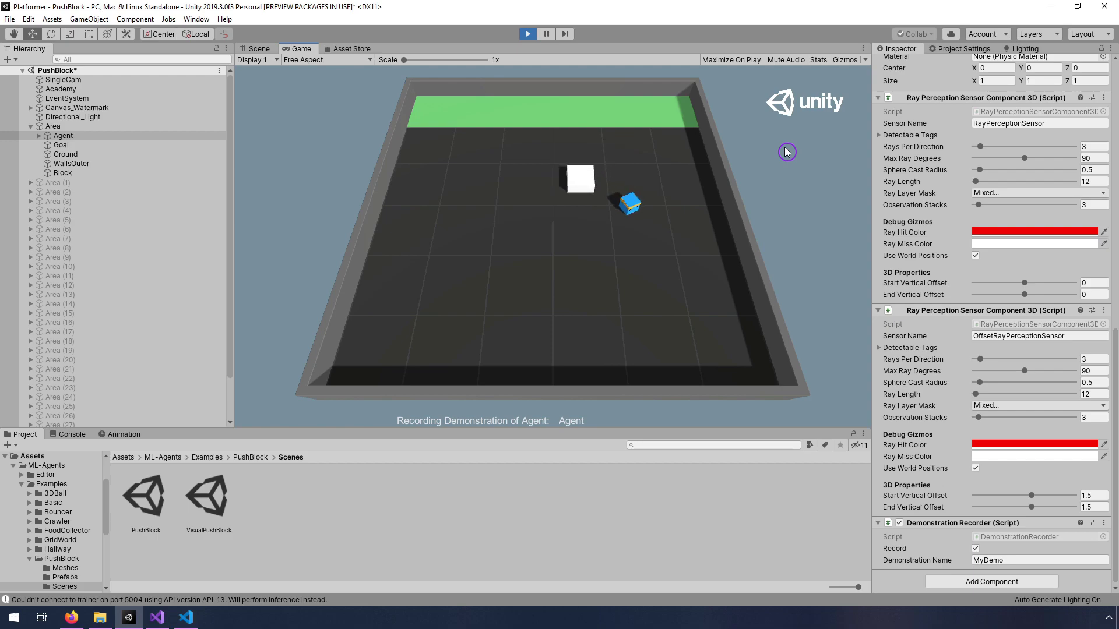
pyautogui.press('w')
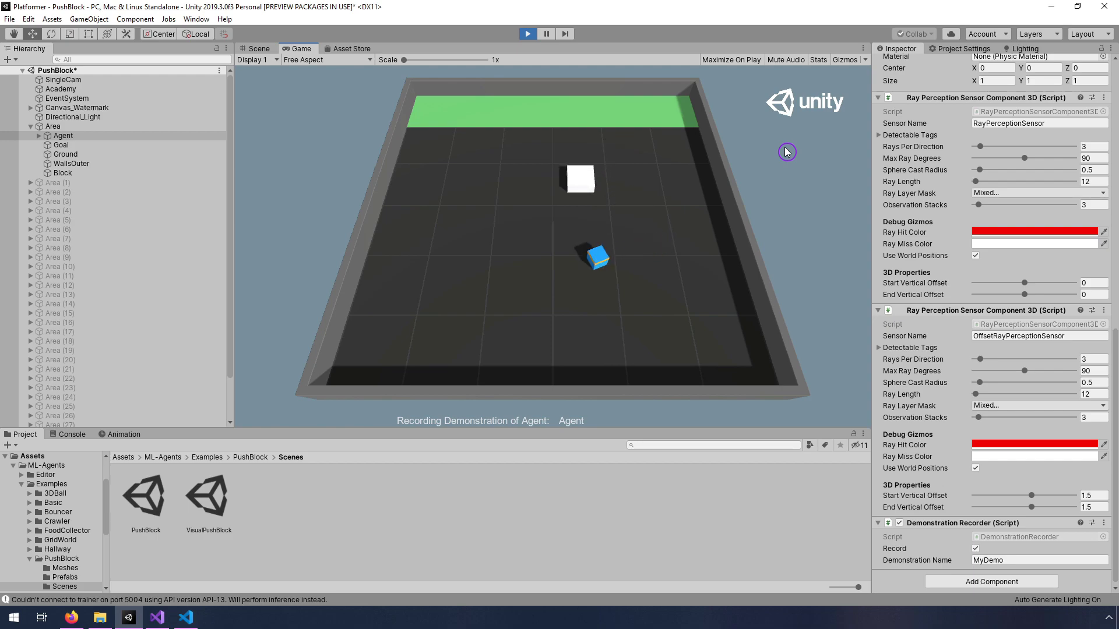
pyautogui.press('w')
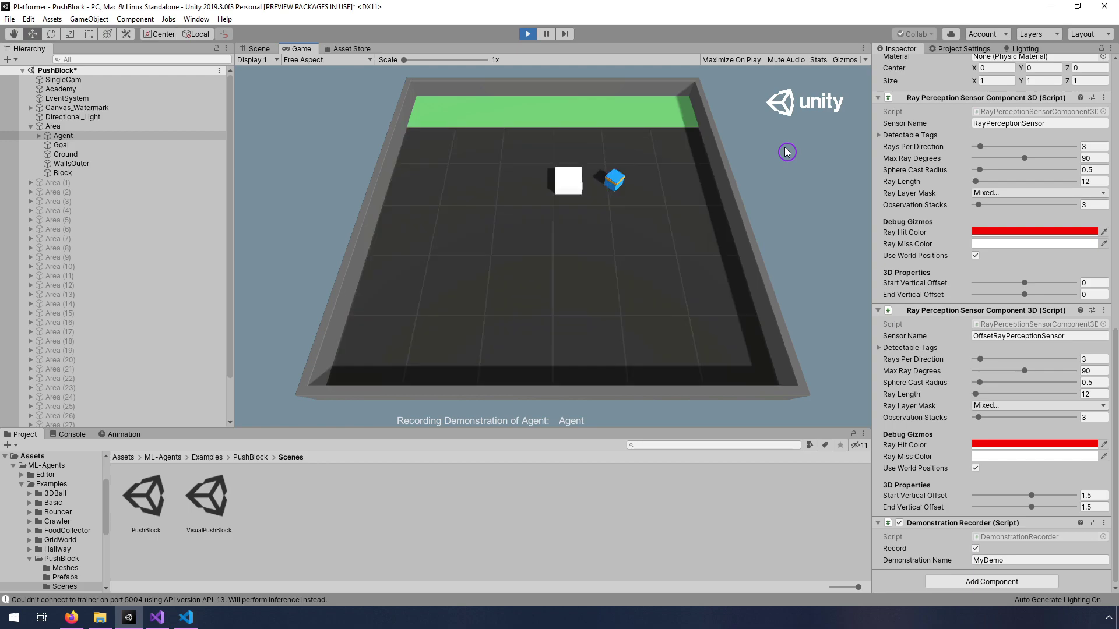
pyautogui.press('w')
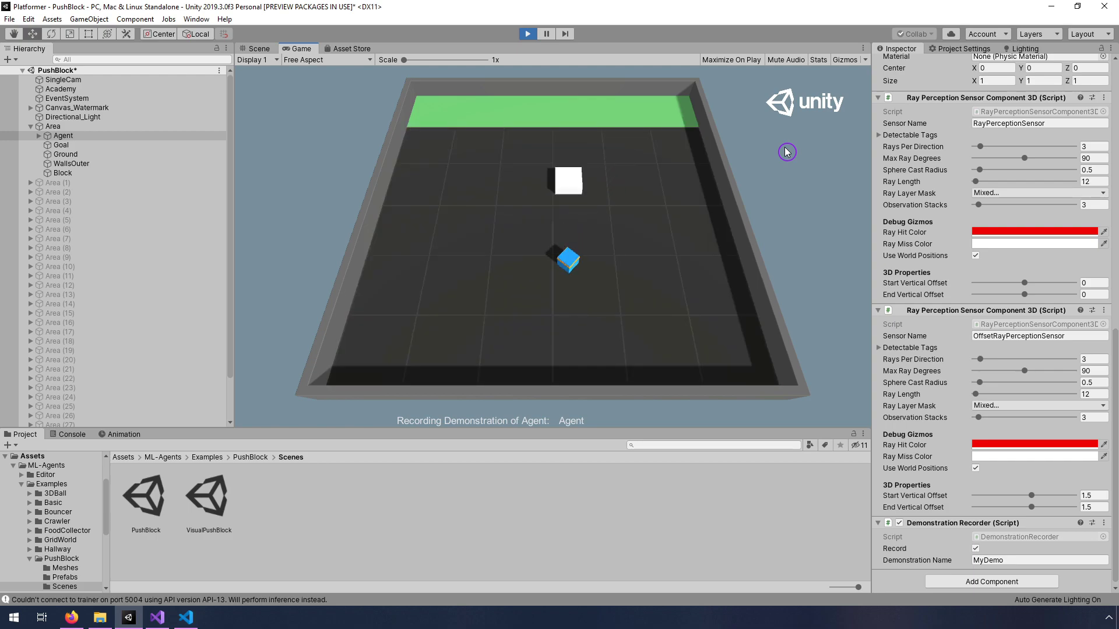
pyautogui.press('w')
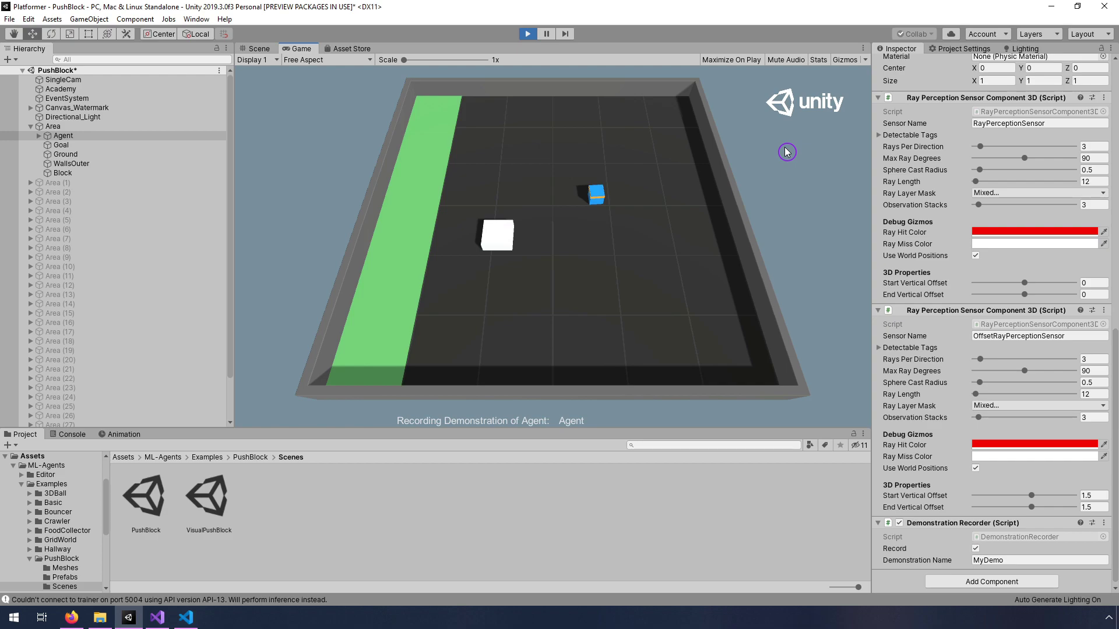
pyautogui.press('w')
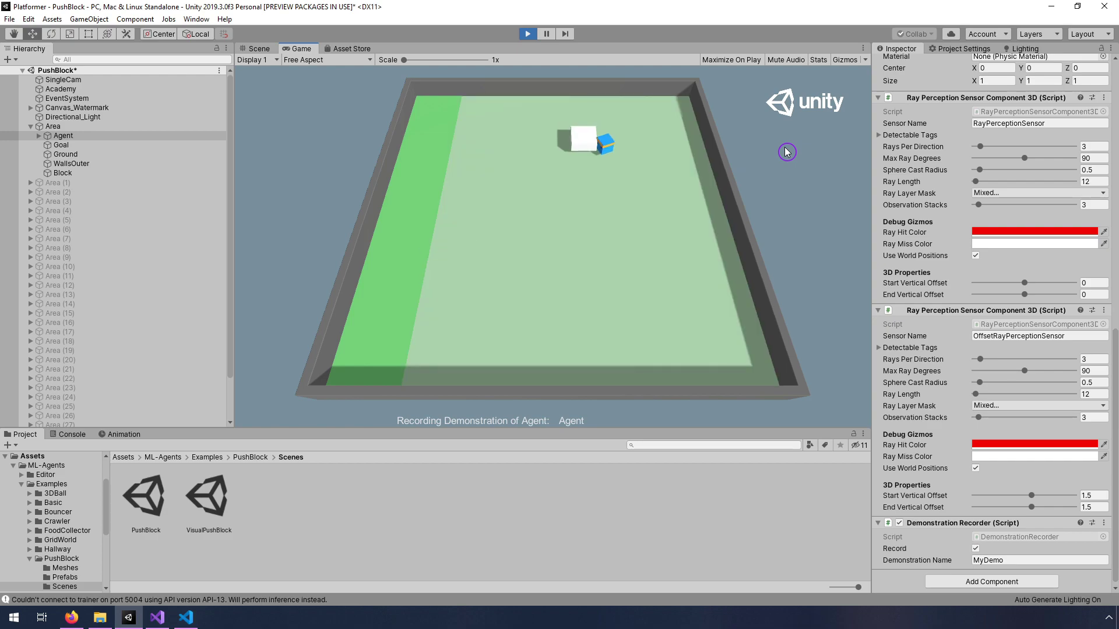
pyautogui.press('w')
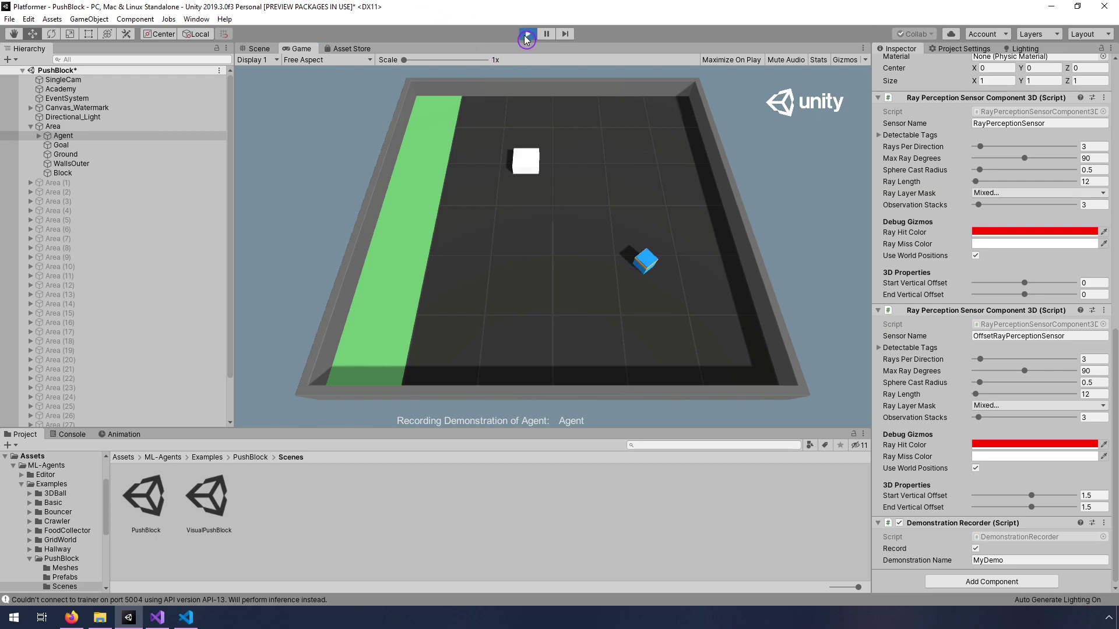
pyautogui.click(527, 34)
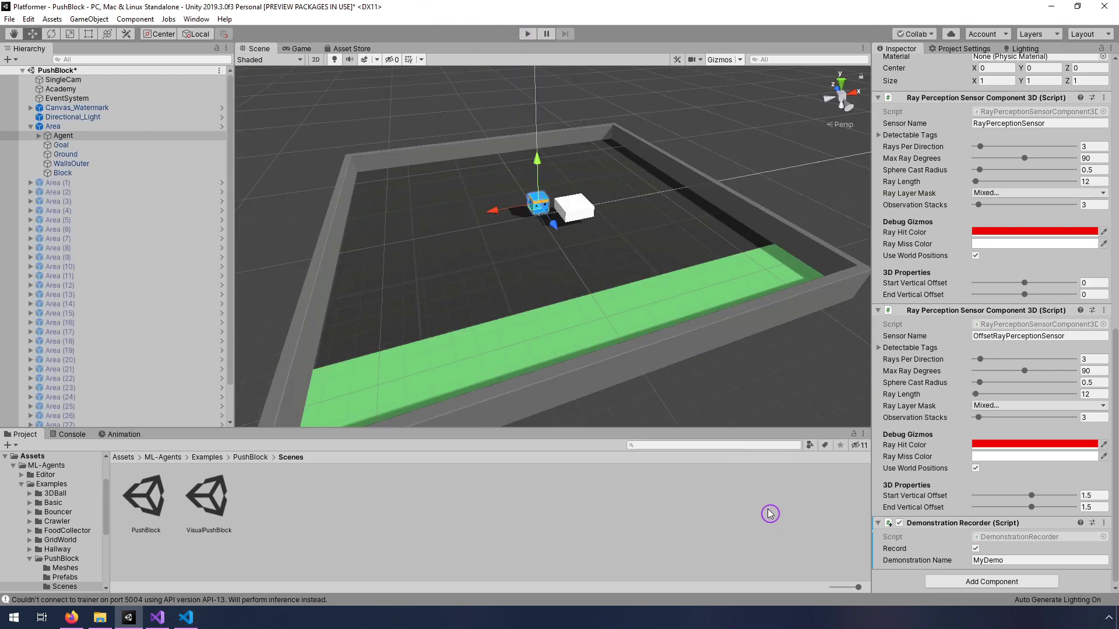
# - Return the Project panel to the top-level Assets folder and bring up its context menu
pyautogui.click(124, 458)
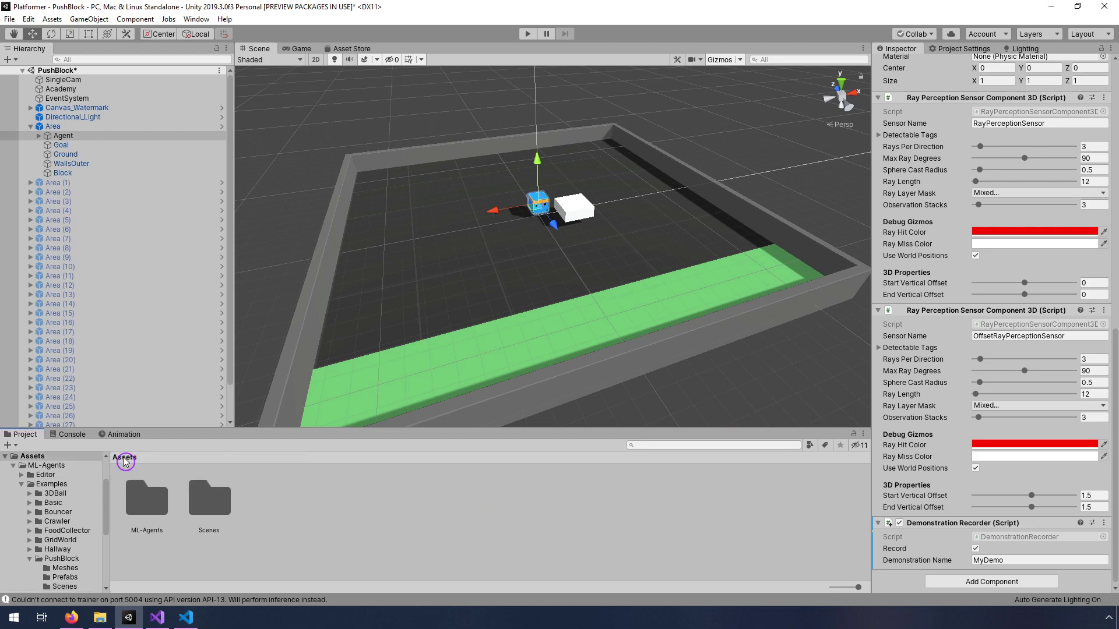
pyautogui.doubleClick(153, 506)
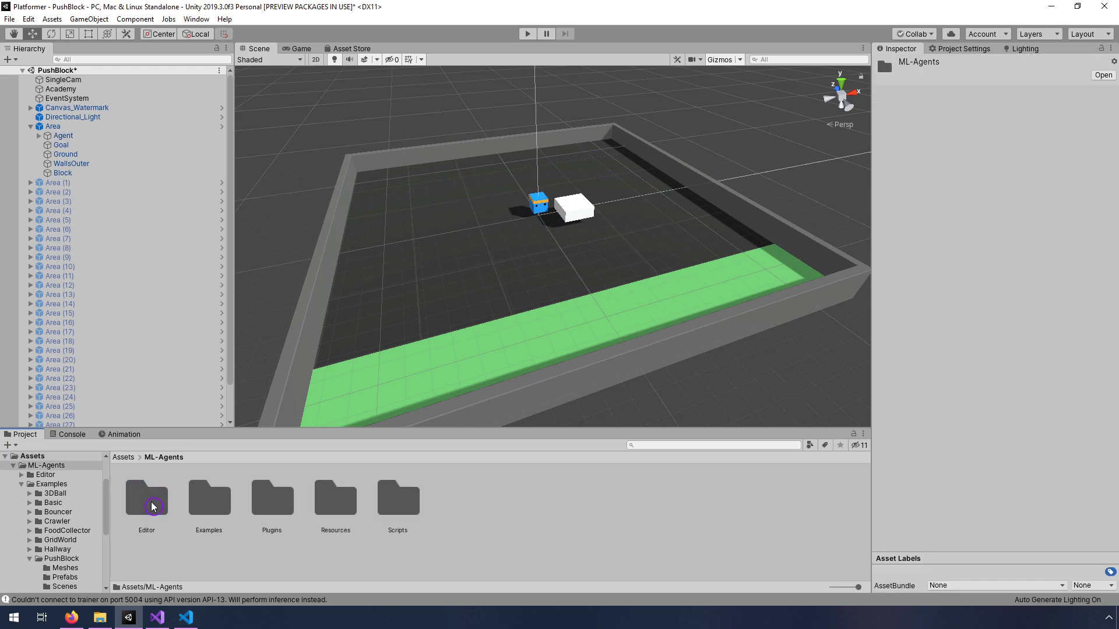
pyautogui.click(129, 458)
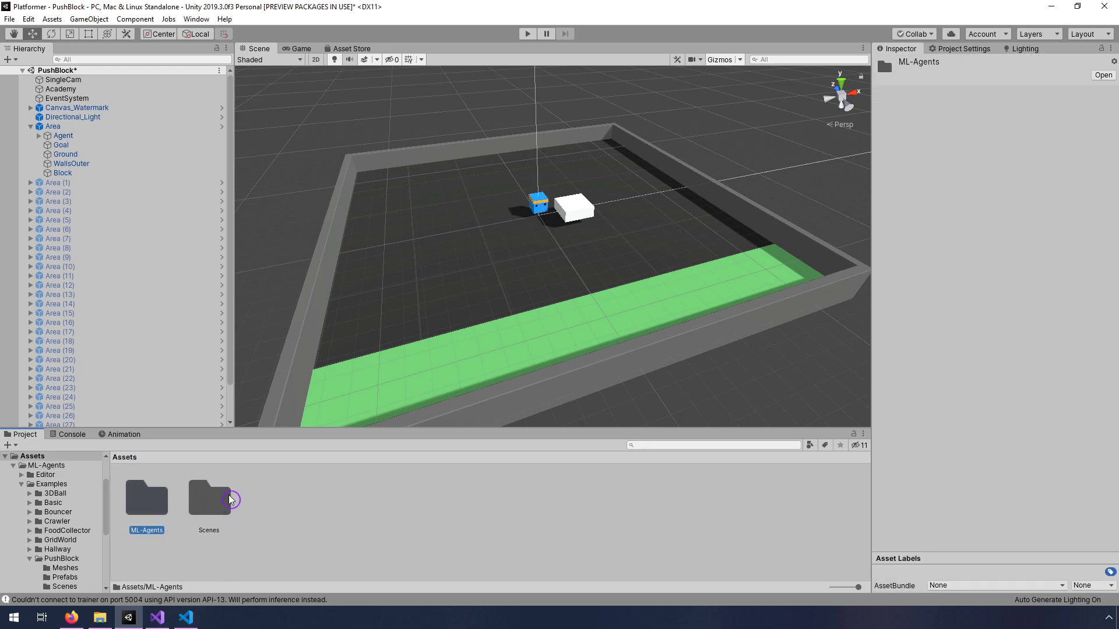
pyautogui.click(303, 515)
pyautogui.rightClick(285, 500)
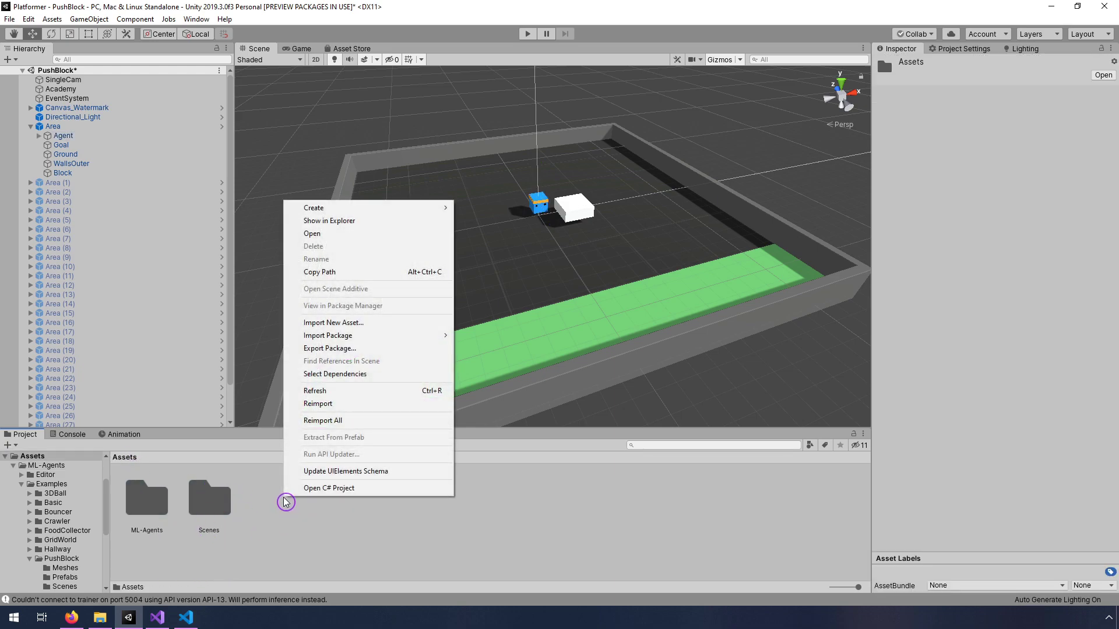
# - Reveal Assets in File Explorer and open the Demonstrations folder to select MyDemo.demo
pyautogui.click(329, 221)
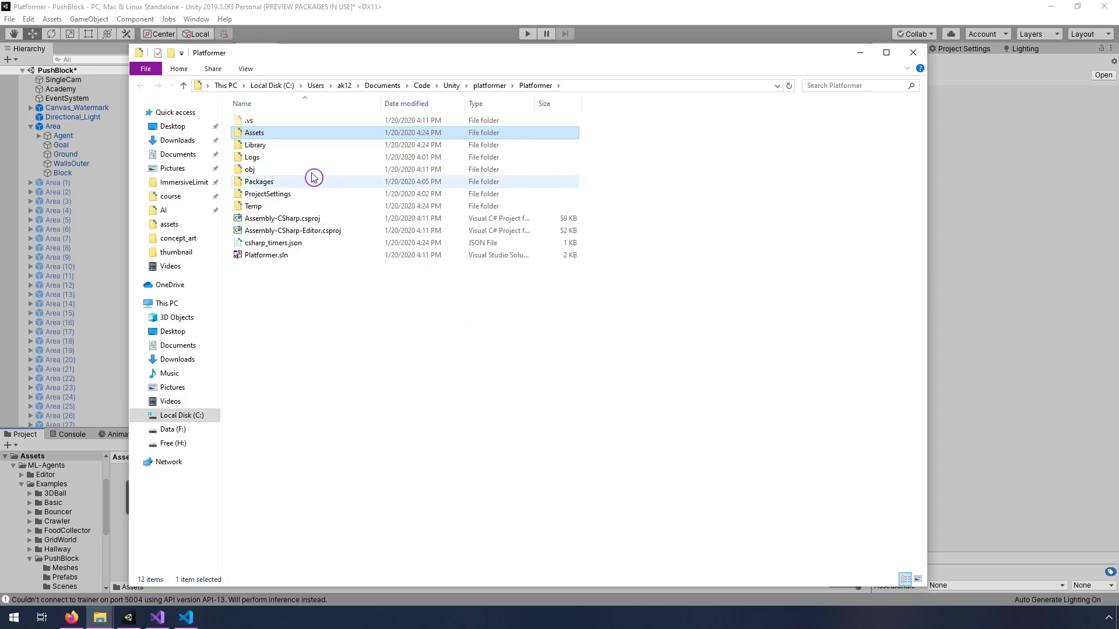
pyautogui.doubleClick(261, 134)
pyautogui.click(269, 121)
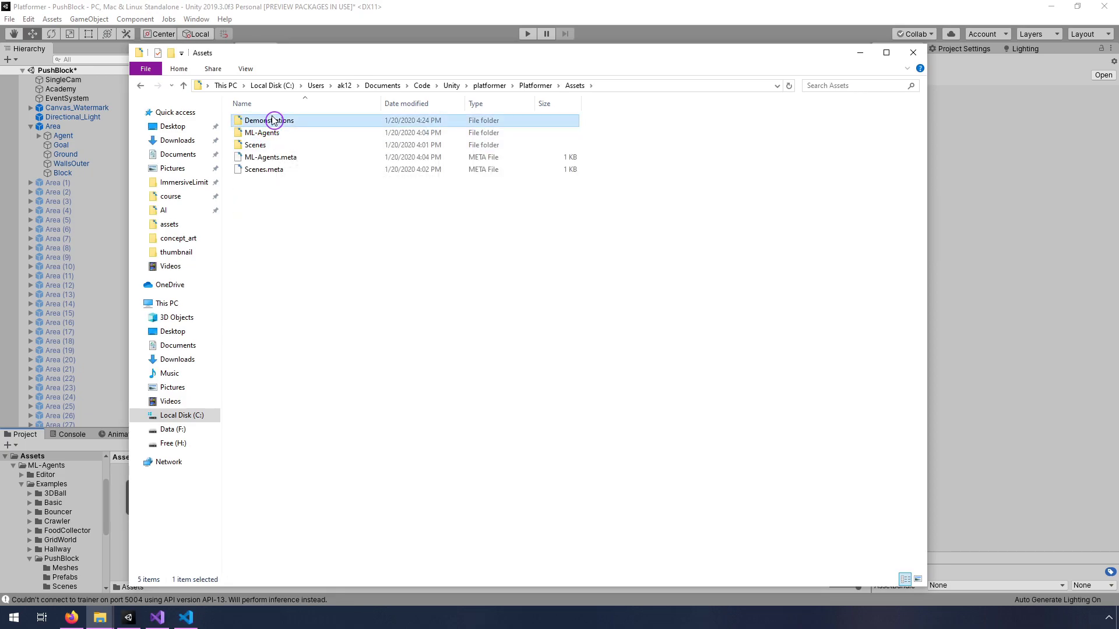
pyautogui.moveTo(315, 53); pyautogui.dragTo(479, 54)
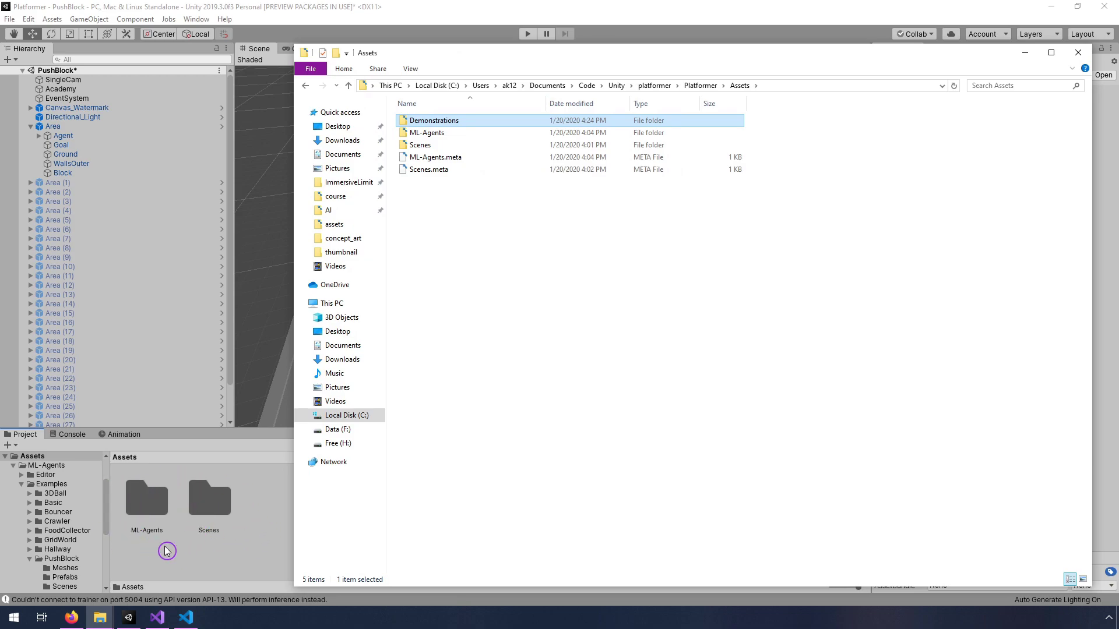
pyautogui.click(535, 217)
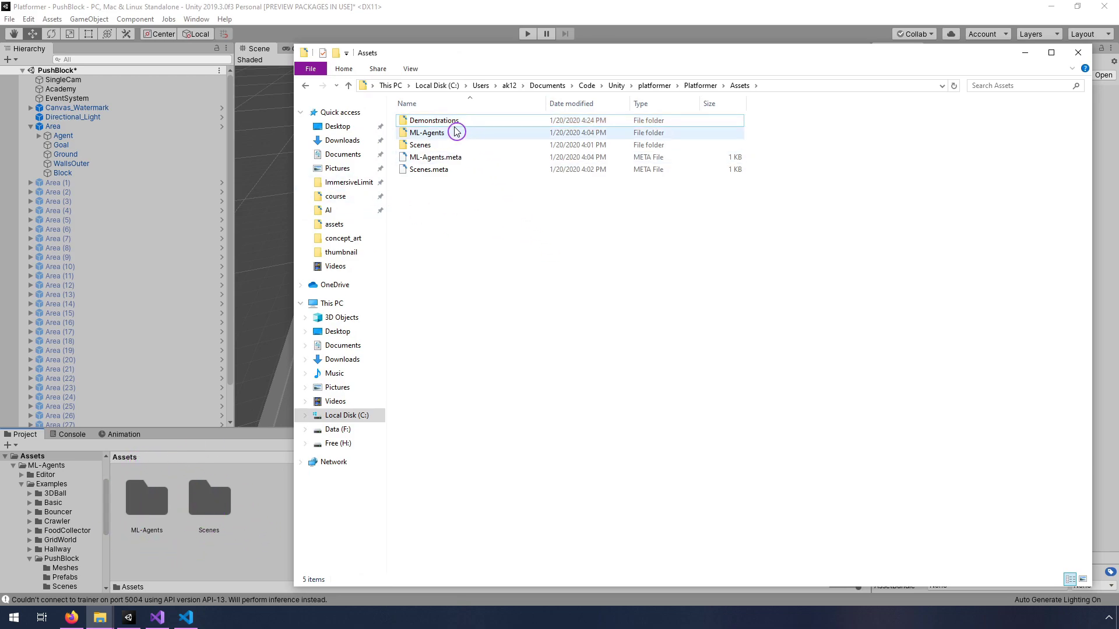
pyautogui.doubleClick(454, 125)
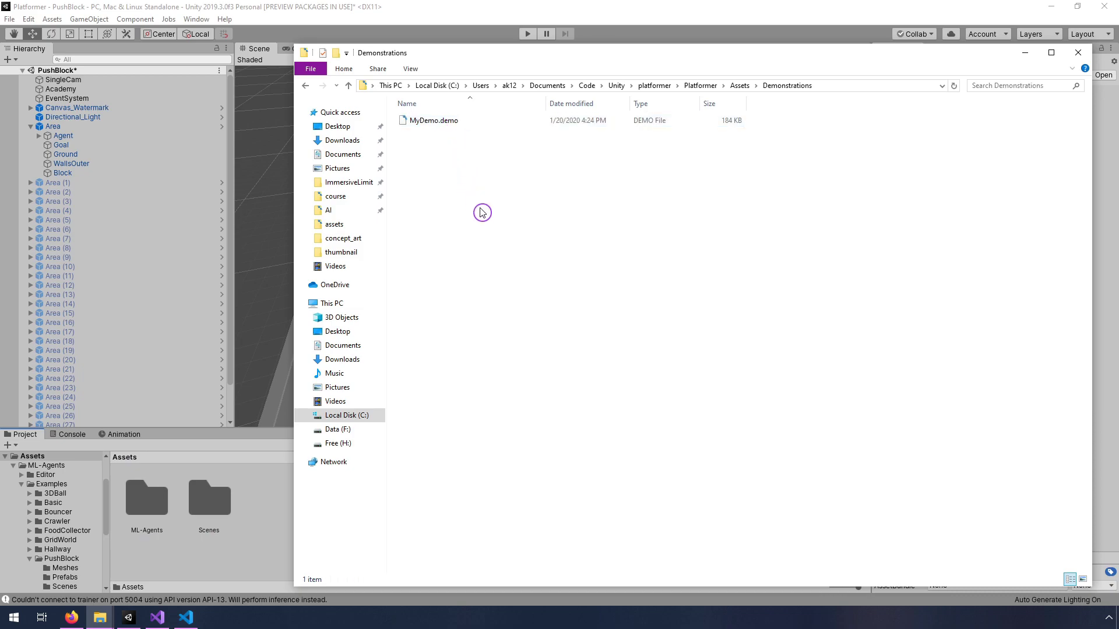
pyautogui.click(450, 124)
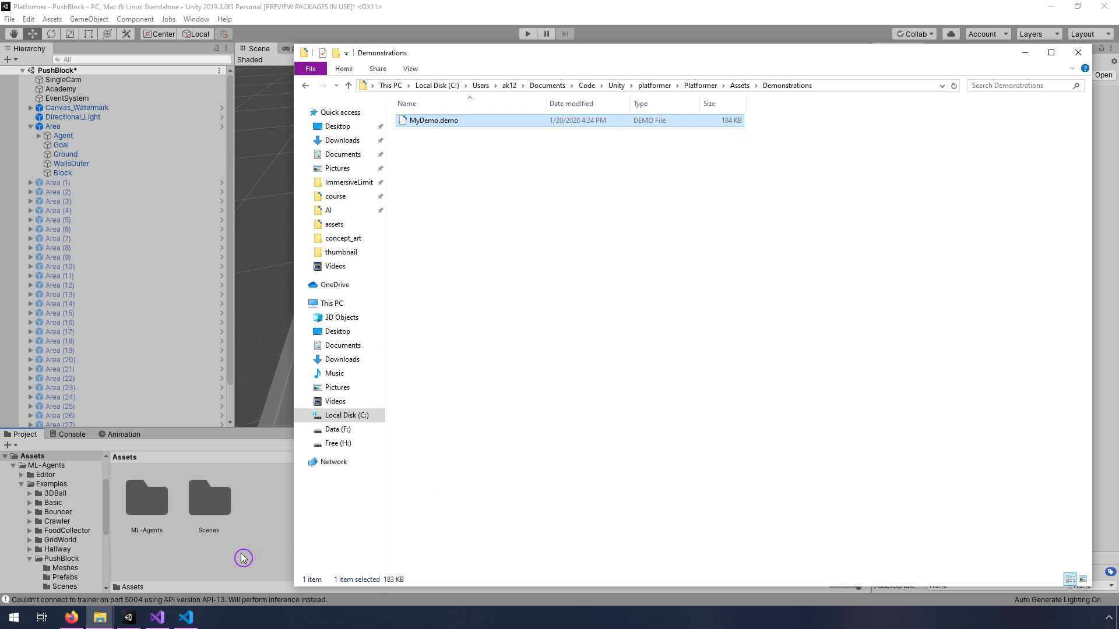
# - Select ExpertPush.demo in the ml-agents demos window, then bring the Demonstrations window back forward
pyautogui.click(100, 617)
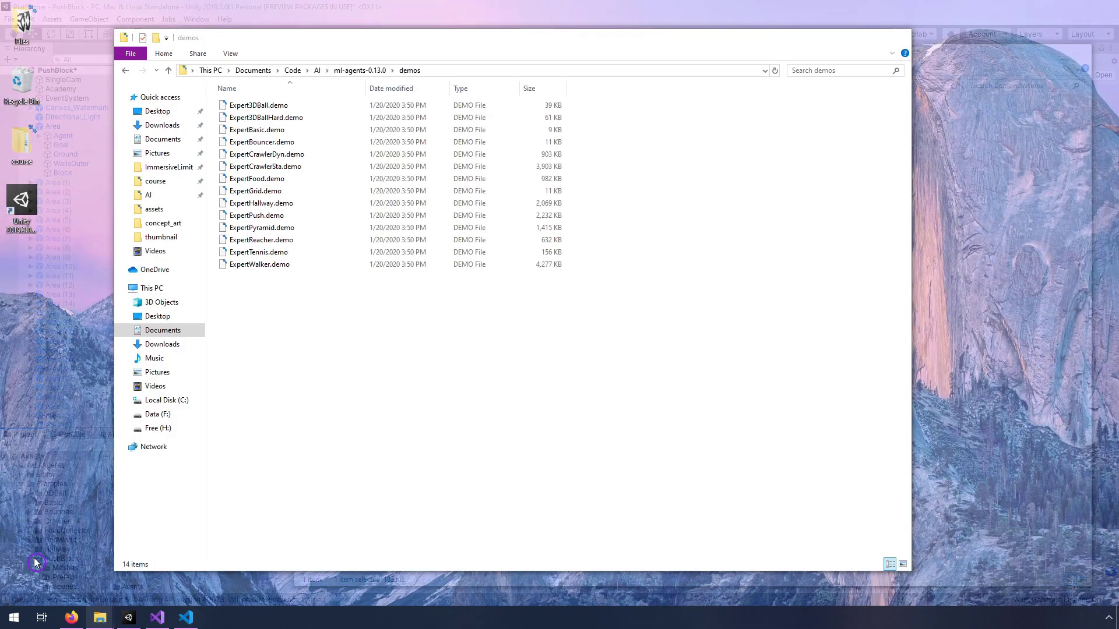
pyautogui.click(55, 568)
pyautogui.click(265, 216)
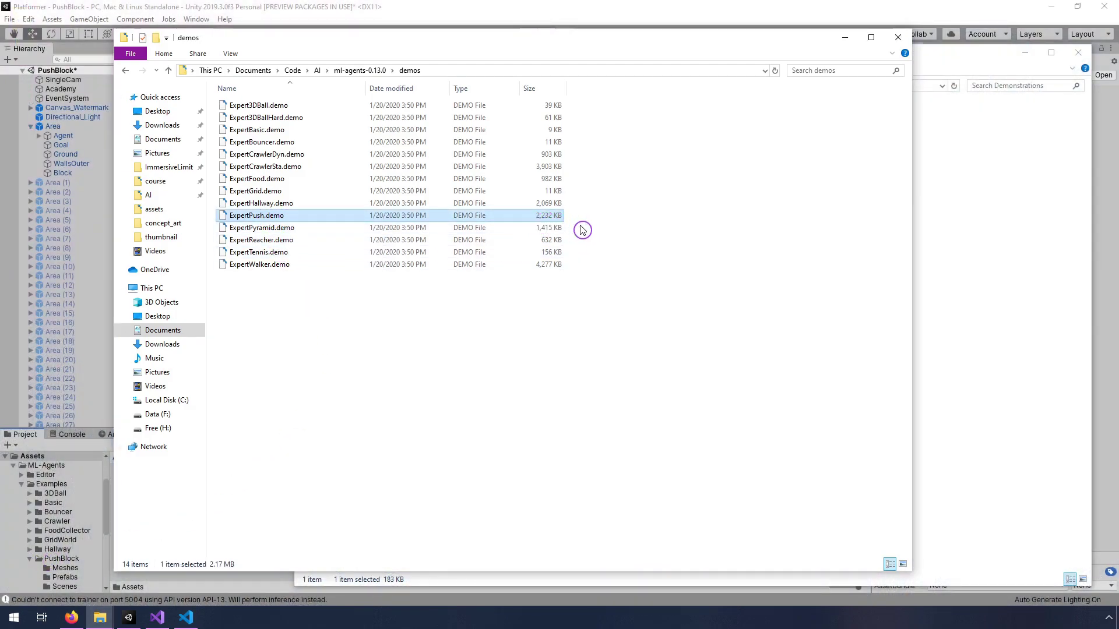
pyautogui.click(990, 176)
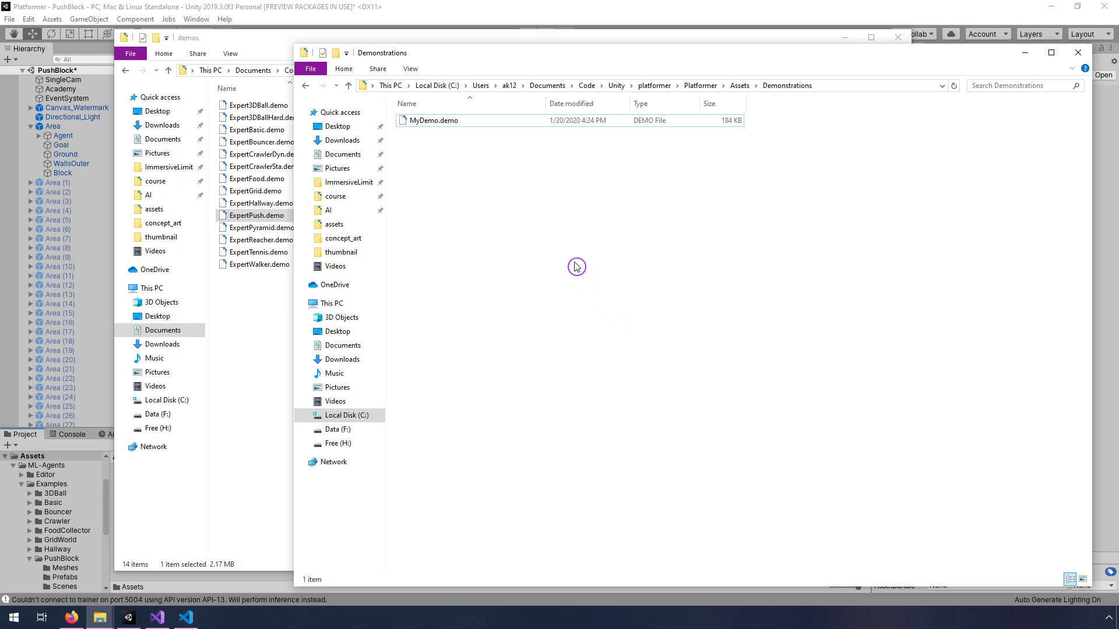
# - Open the imported Demonstrations folder and inspect MyDemo: 210 experiences, 6 episodes
pyautogui.click(196, 587)
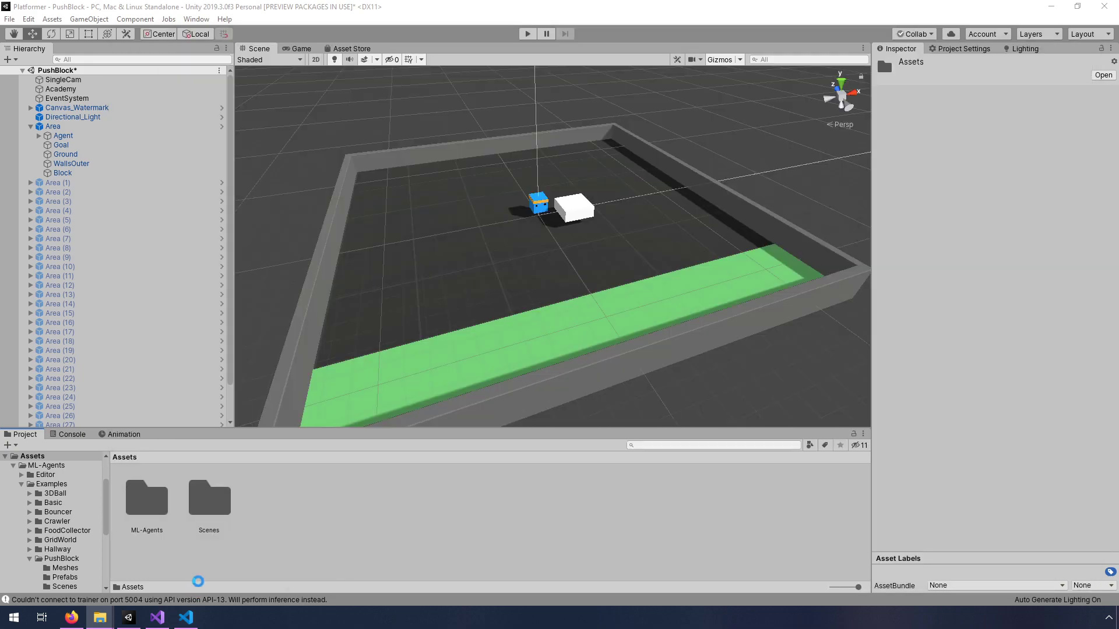
pyautogui.click(154, 511)
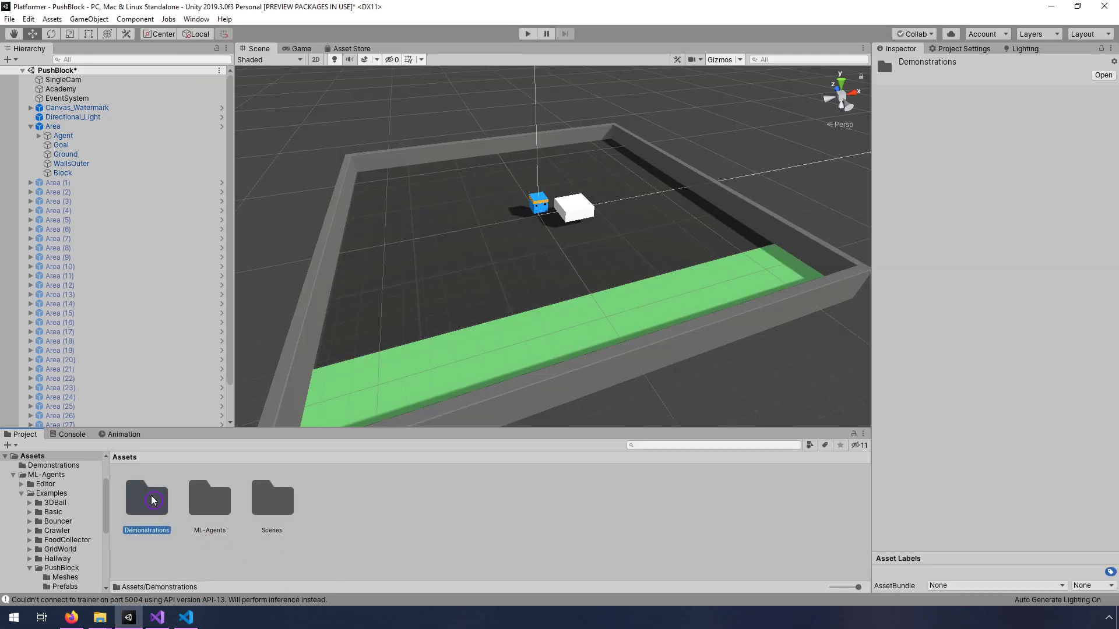
pyautogui.doubleClick(154, 500)
pyautogui.click(154, 501)
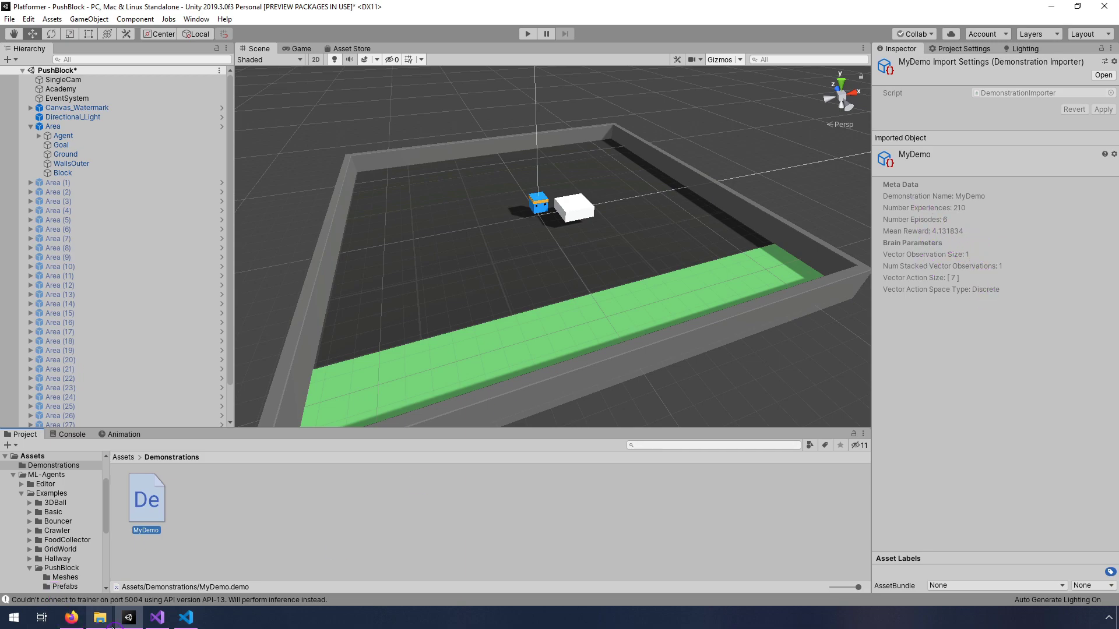
# - Drag ExpertPush.demo from the ml-agents demos folder into Unity's Demonstrations folder
pyautogui.moveTo(99, 617)
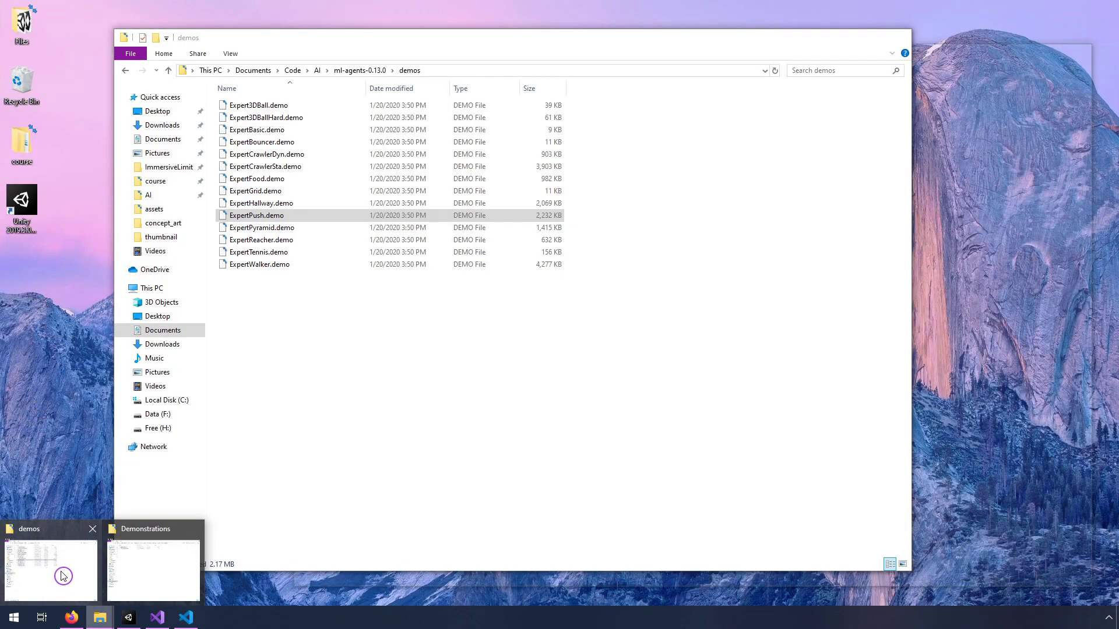
pyautogui.click(54, 577)
pyautogui.moveTo(283, 38); pyautogui.dragTo(662, 19)
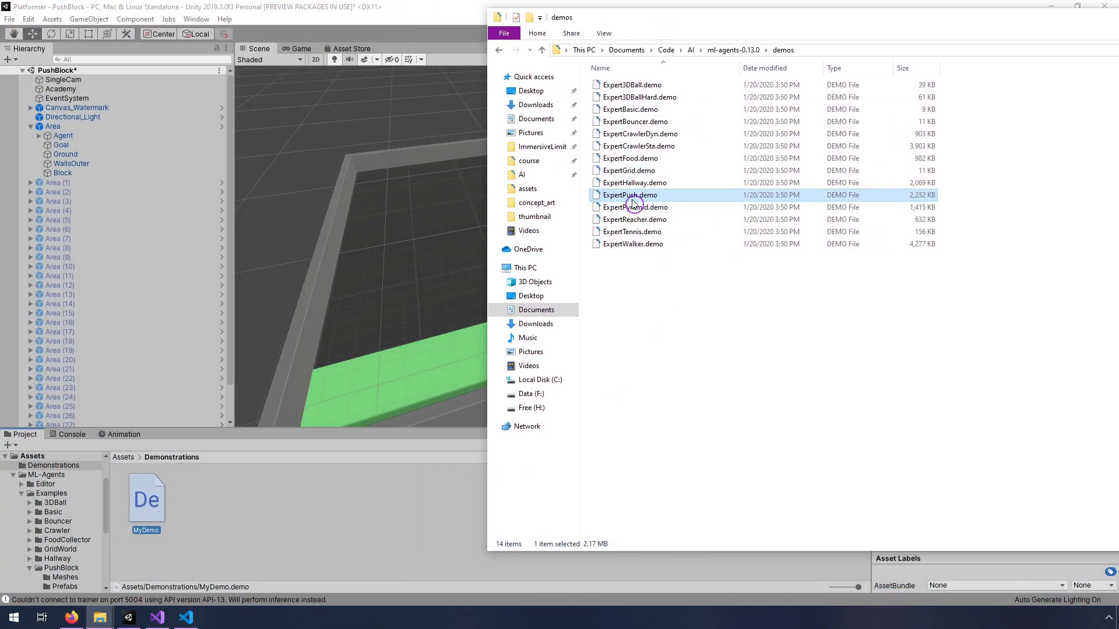
pyautogui.moveTo(635, 199); pyautogui.dragTo(278, 523)
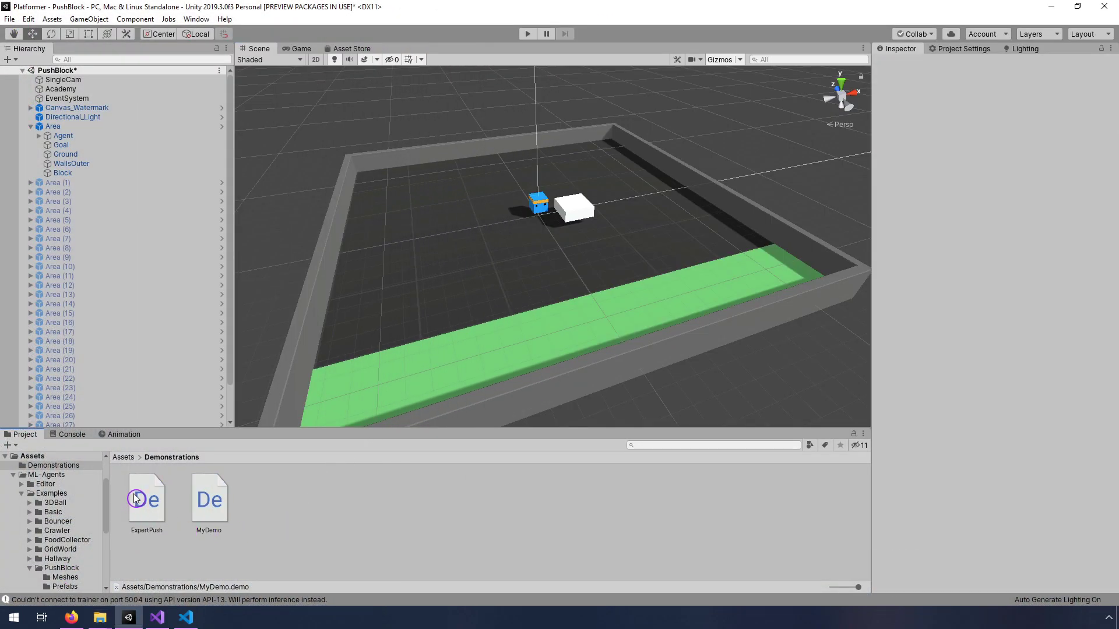
# - Compare ExpertPush's metadata with MyDemo's (210 experiences, 6 episodes, 4.131834 mean reward)
pyautogui.click(143, 500)
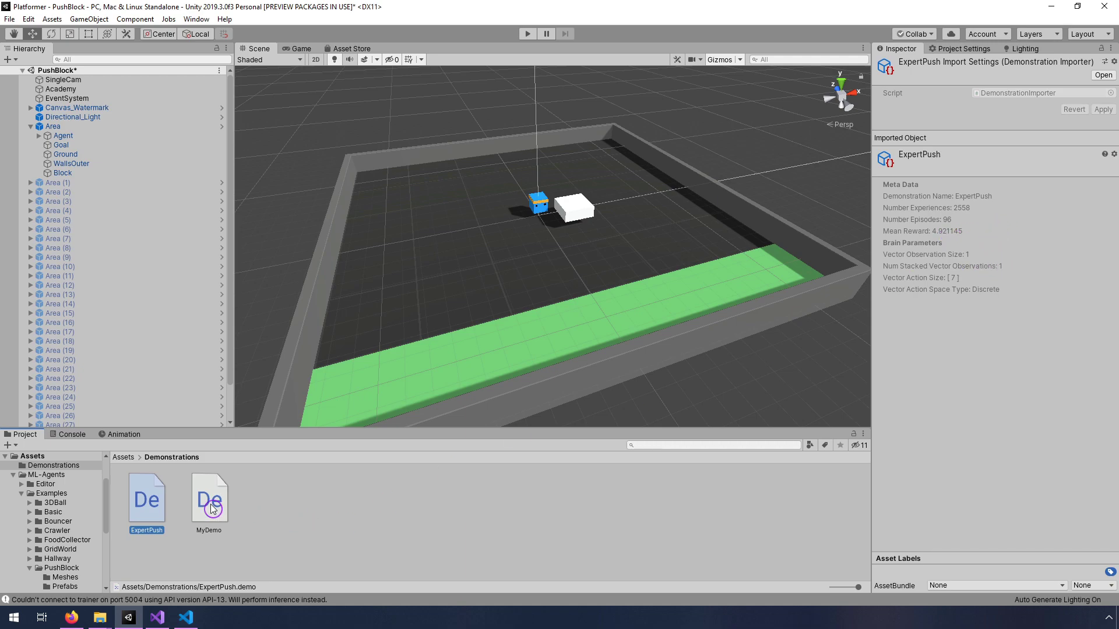
pyautogui.click(211, 504)
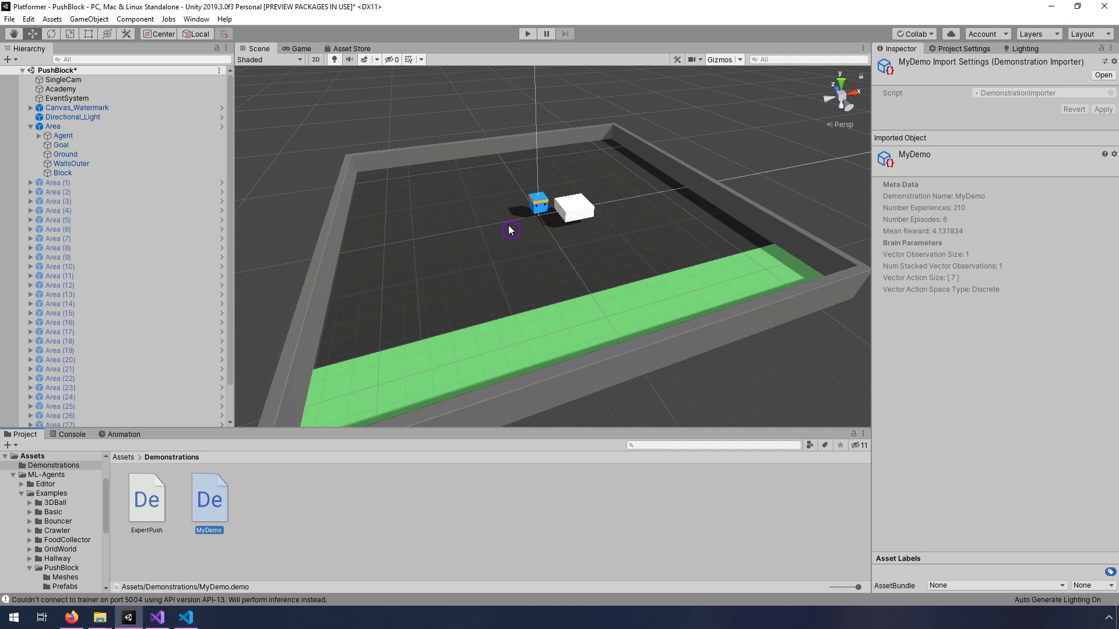
pyautogui.click(482, 519)
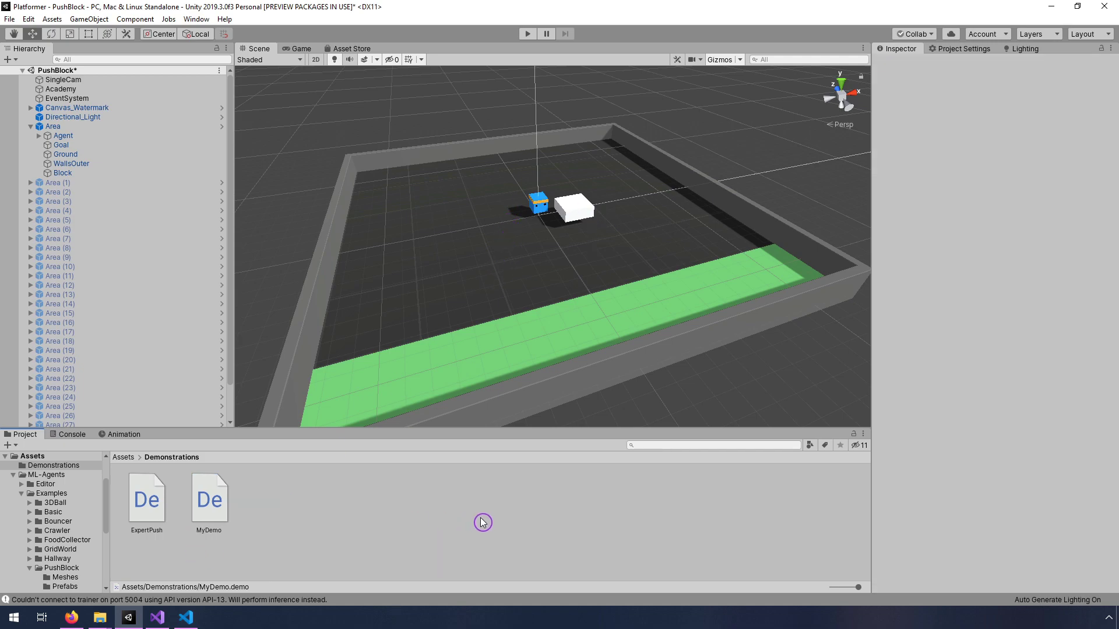
pyautogui.click(221, 513)
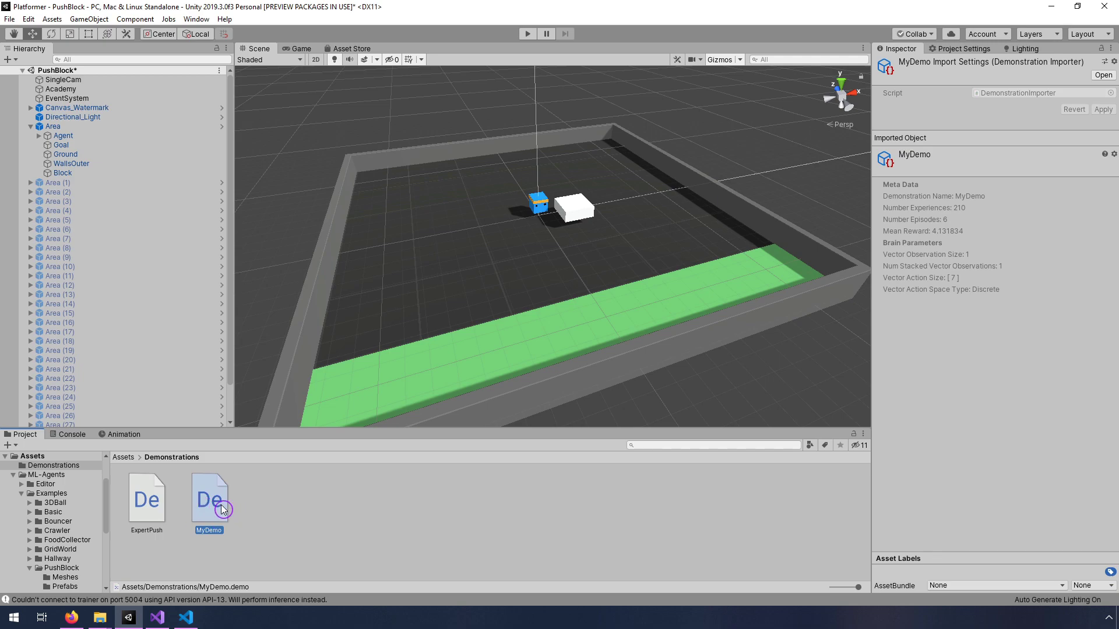
pyautogui.click(100, 618)
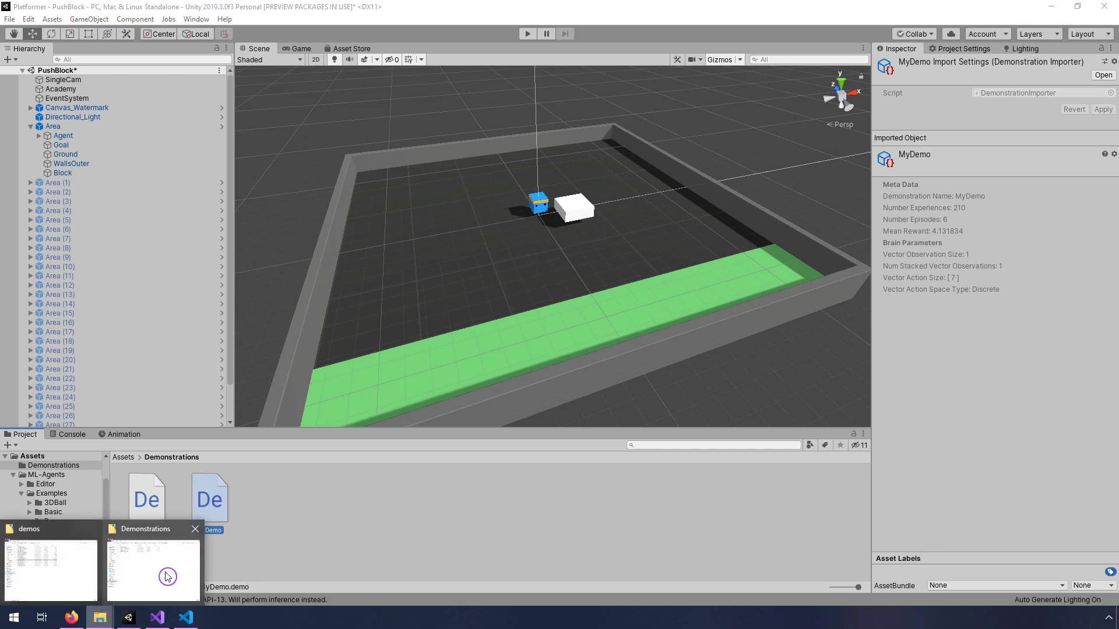
# - Copy MyDemo.demo from the project's Demonstrations folder into the ml-agents-0.13.0 demos folder
pyautogui.click(167, 569)
pyautogui.click(436, 145)
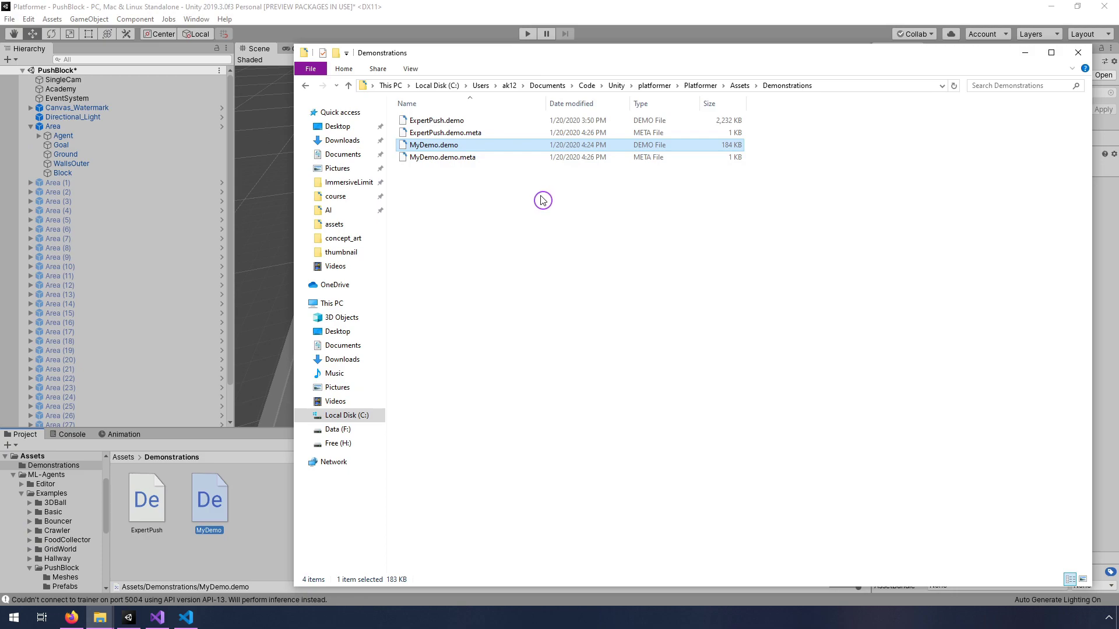
pyautogui.click(101, 617)
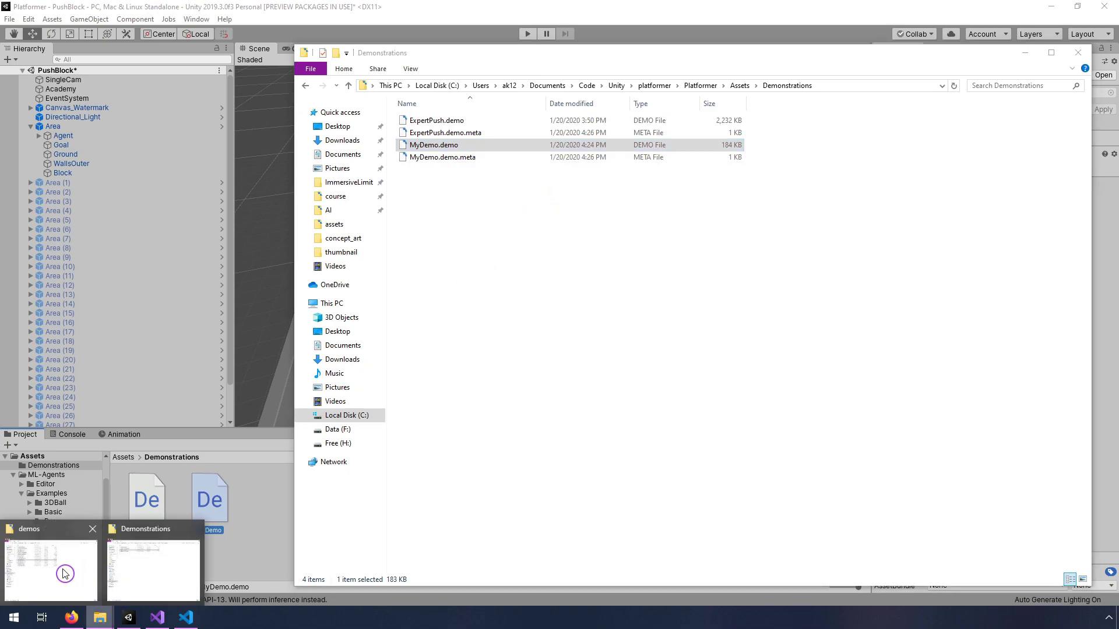
pyautogui.click(64, 574)
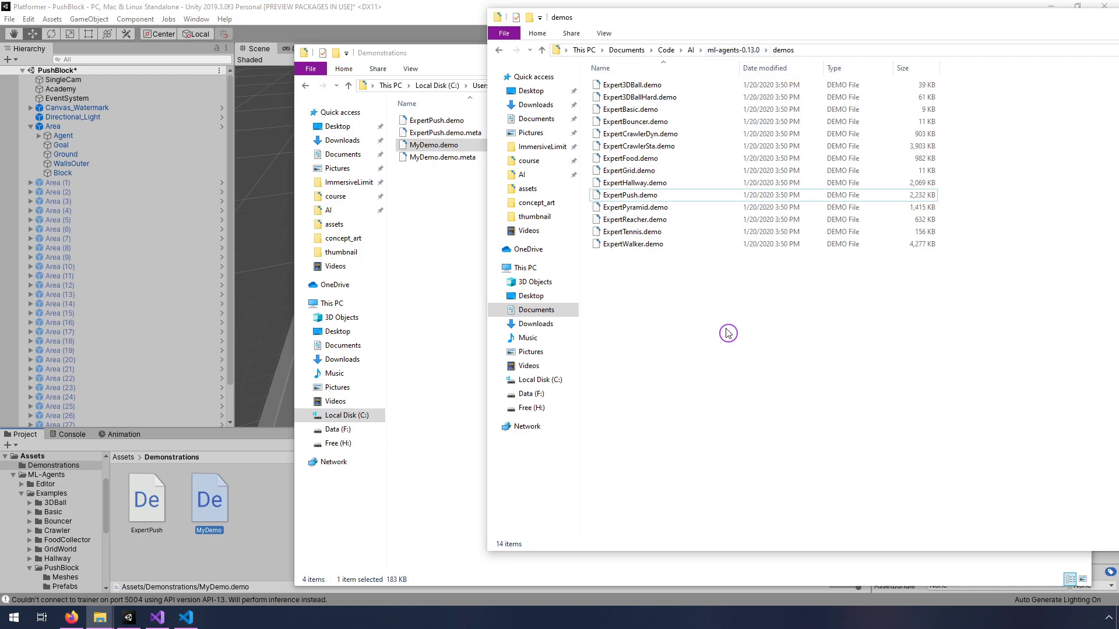
pyautogui.hotkey('ctrl', 'v')
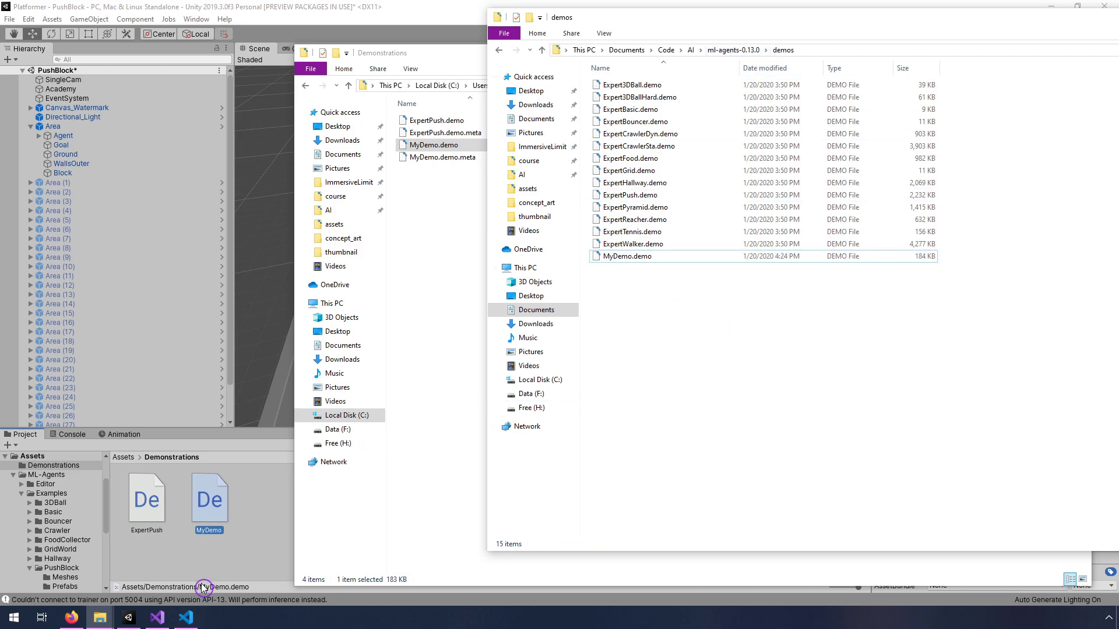
# - Replace 'ExpertPush' with 'MyDemo' in gail_config.yaml line 87 so demo_path reads demos/MyDemo.demo
pyautogui.click(186, 617)
pyautogui.click(387, 445)
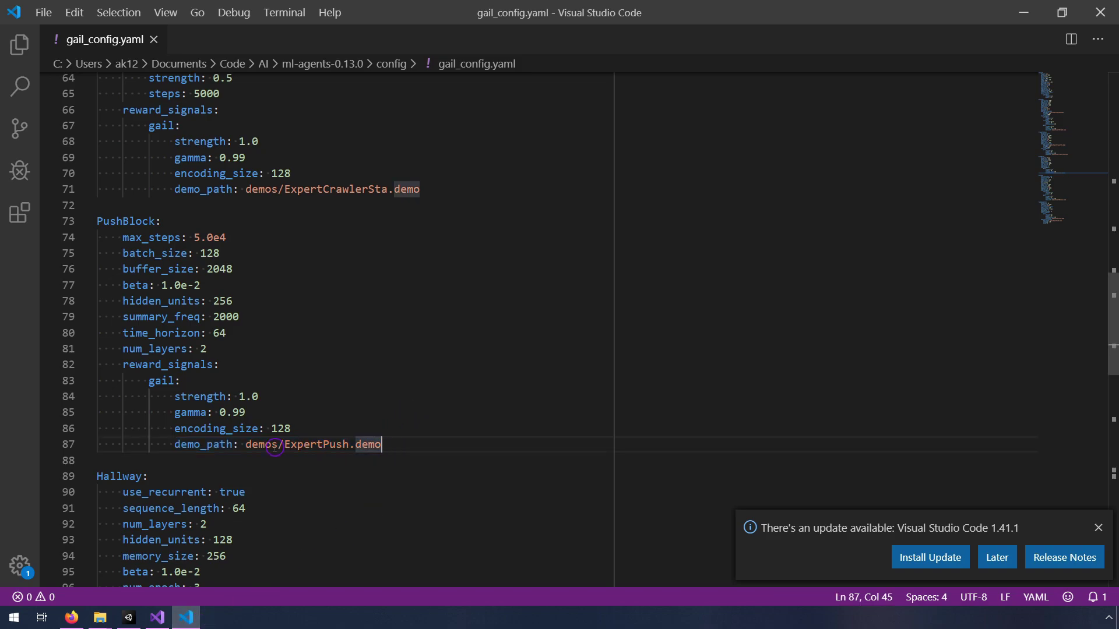
pyautogui.moveTo(285, 445); pyautogui.dragTo(350, 441)
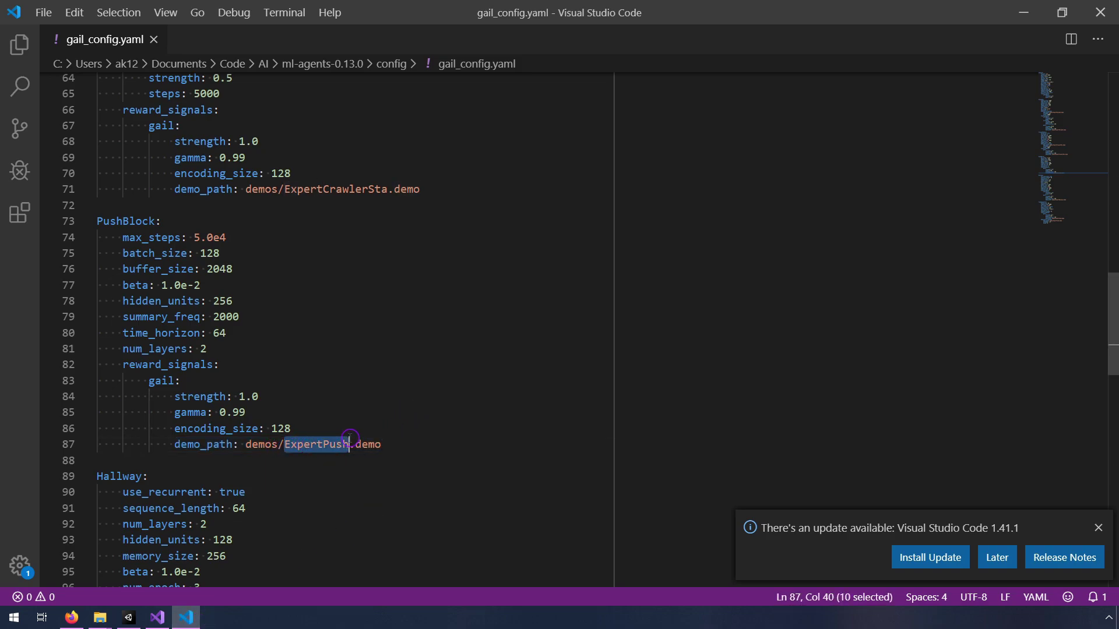
pyautogui.write('MyDe')
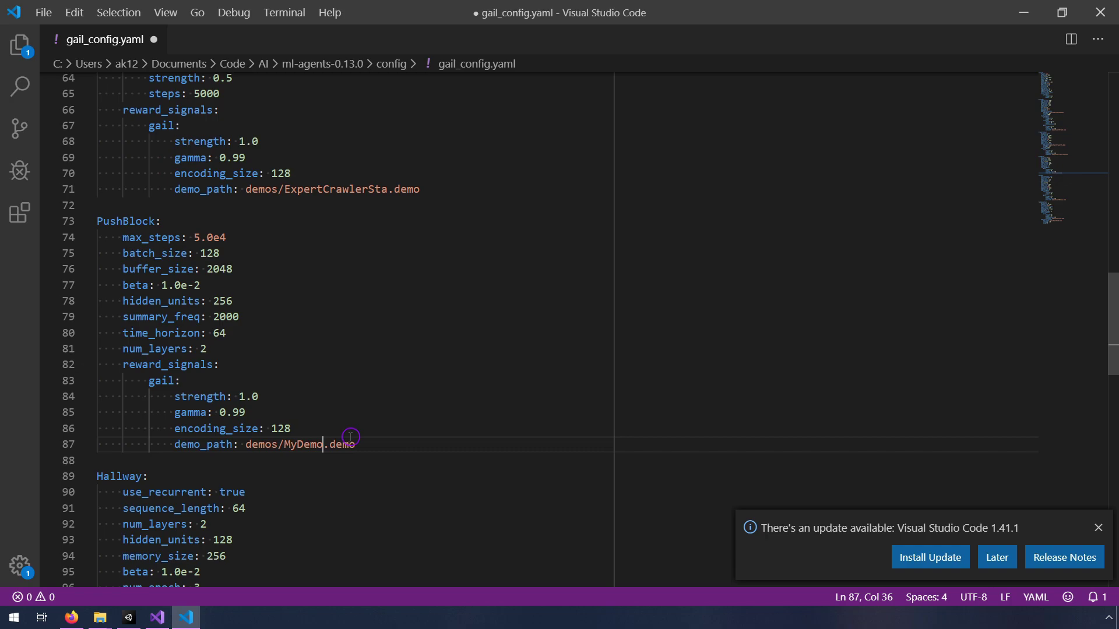
pyautogui.write('mo')
pyautogui.click(367, 444)
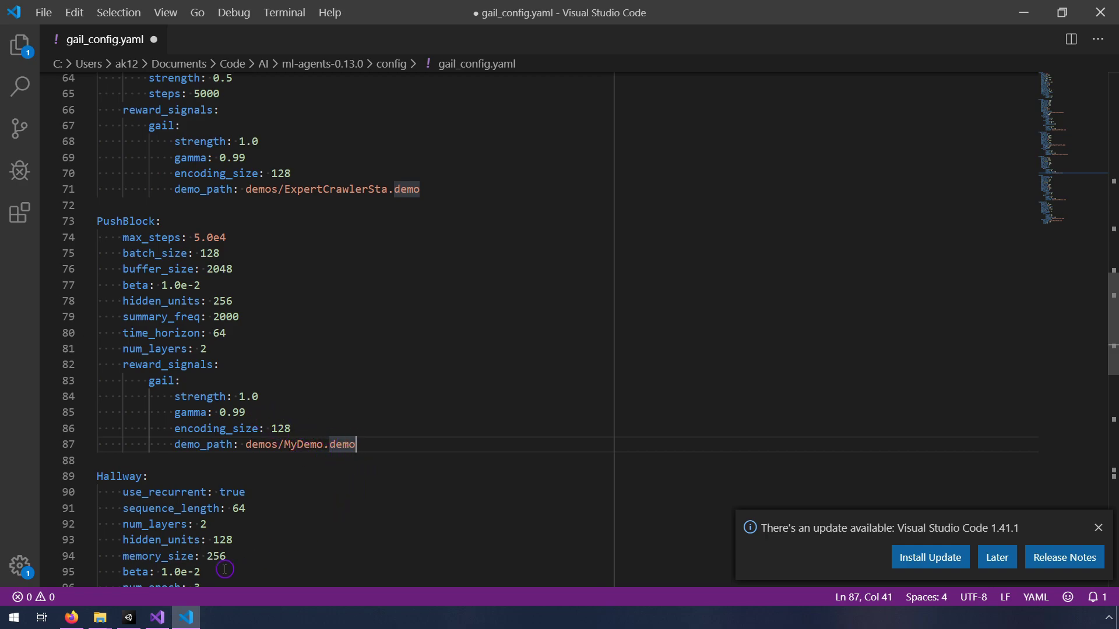
pyautogui.click(129, 617)
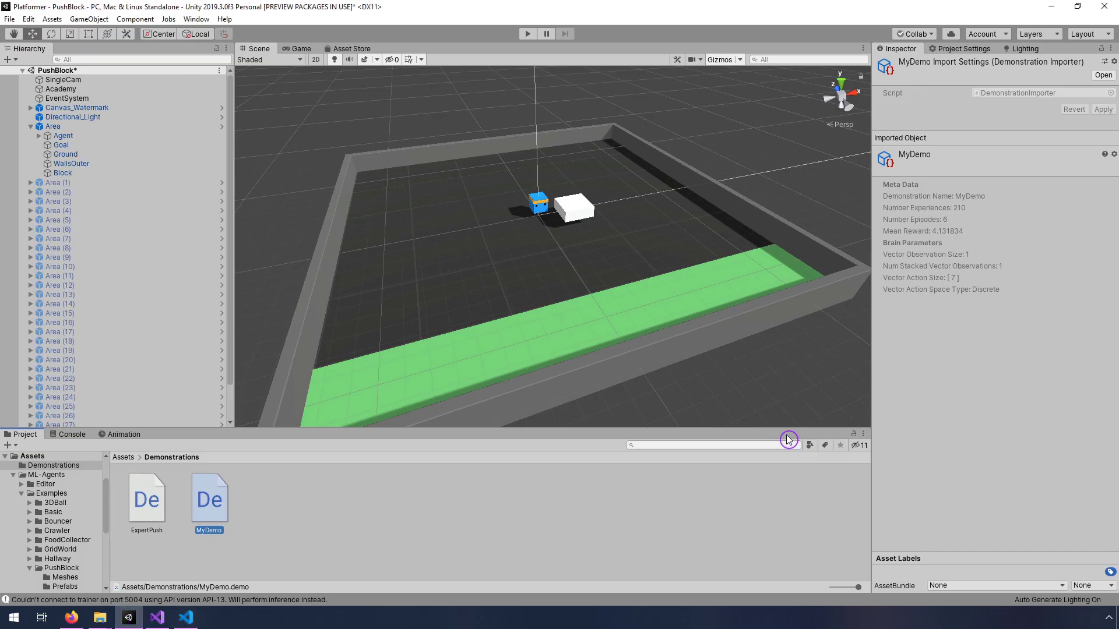
# - Remove the Demonstration Recorder component from the Agent
pyautogui.click(92, 127)
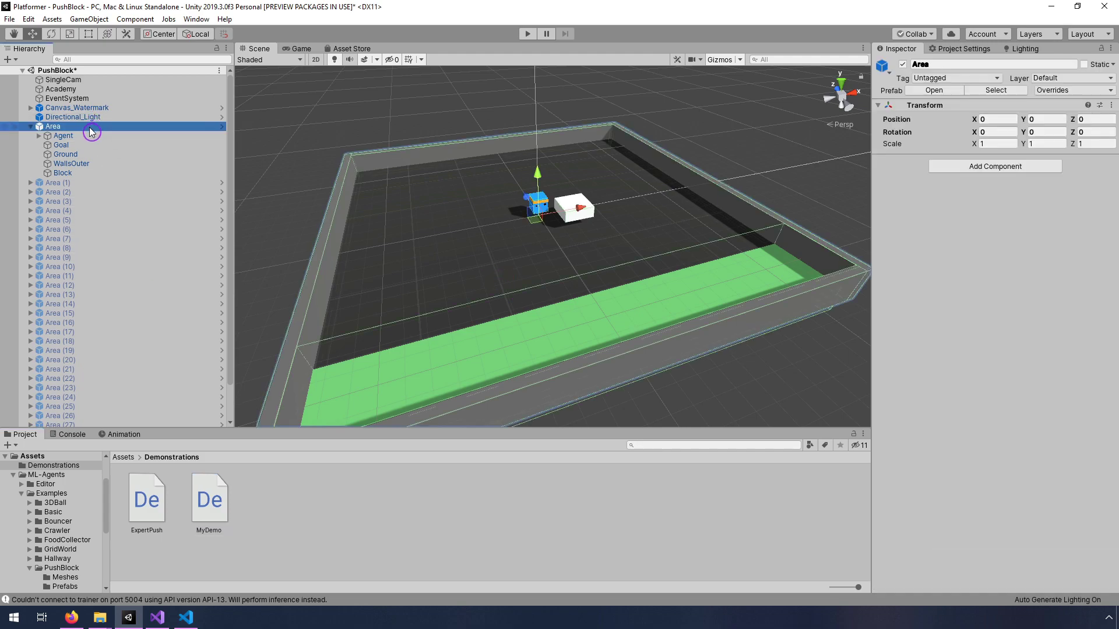
pyautogui.click(63, 136)
pyautogui.scroll(-10, 1027, 545)
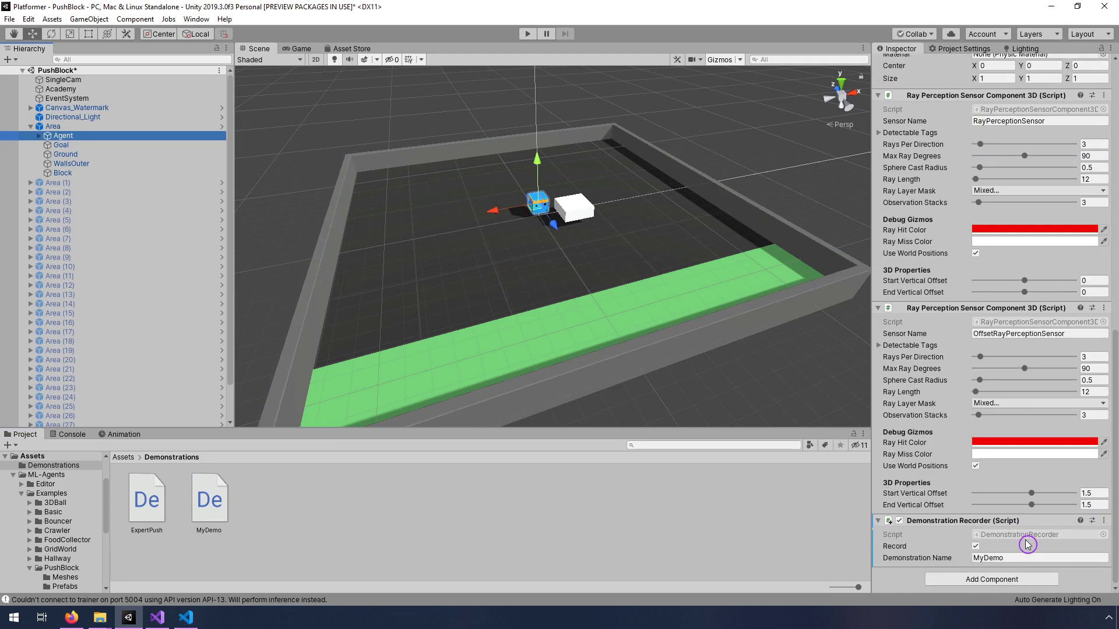
pyautogui.click(1103, 520)
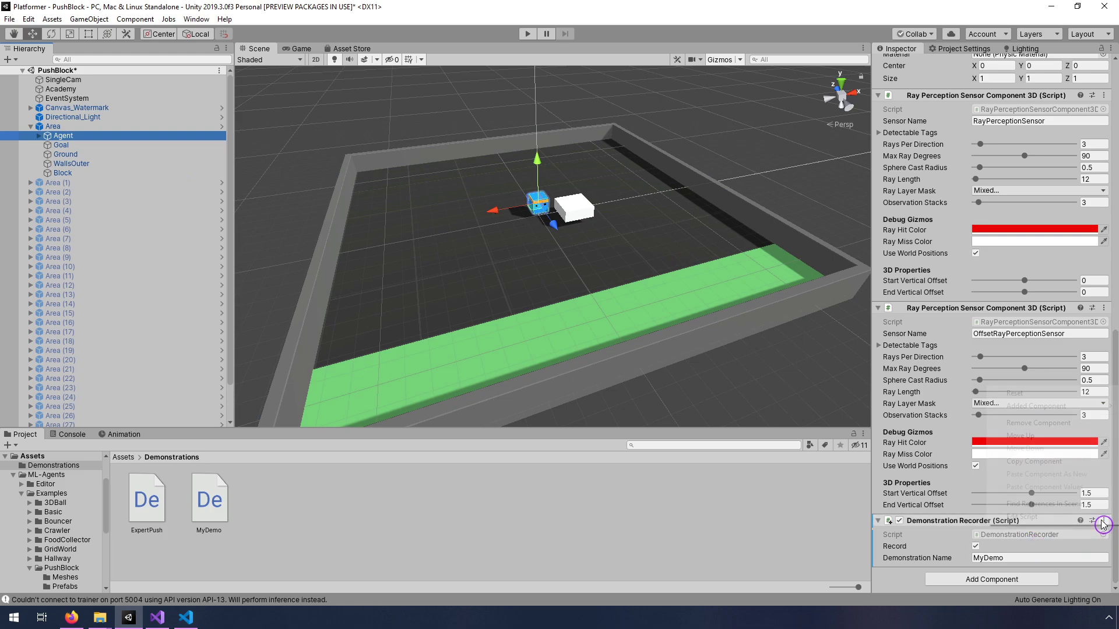
pyautogui.click(1038, 423)
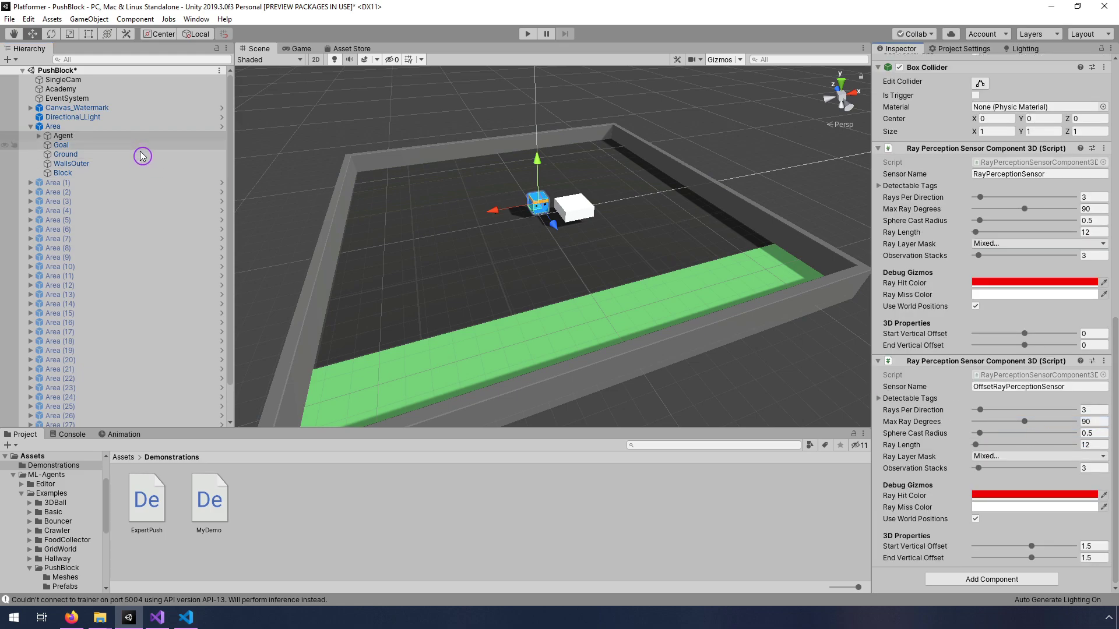
# - Set the Agent's Behavior Parameters Behavior Type to Default
pyautogui.scroll(10, 1024, 222)
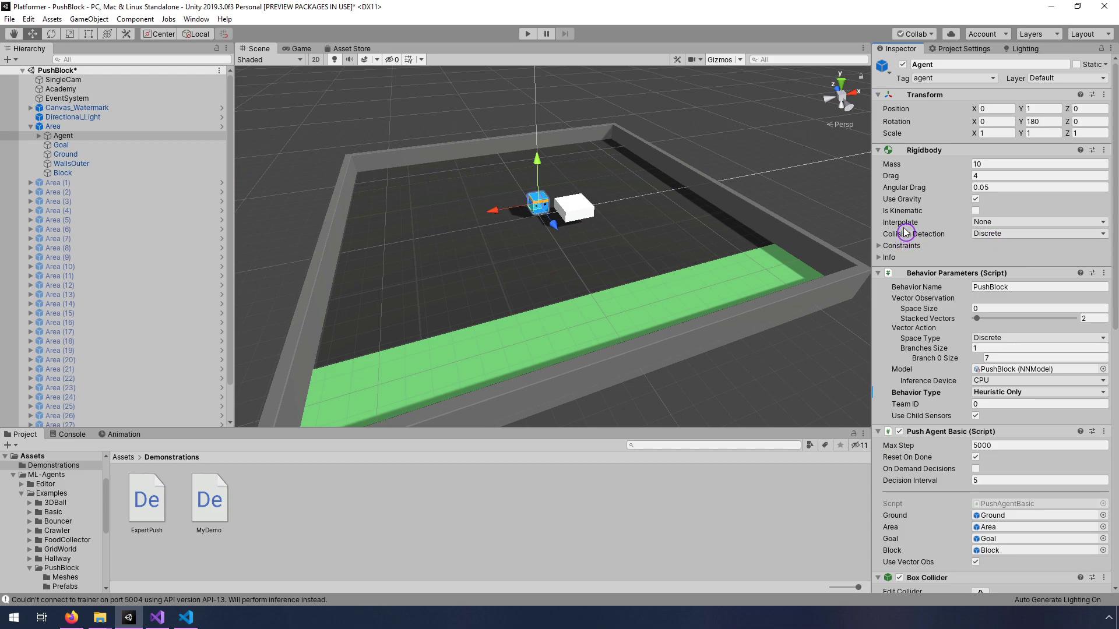
pyautogui.click(999, 392)
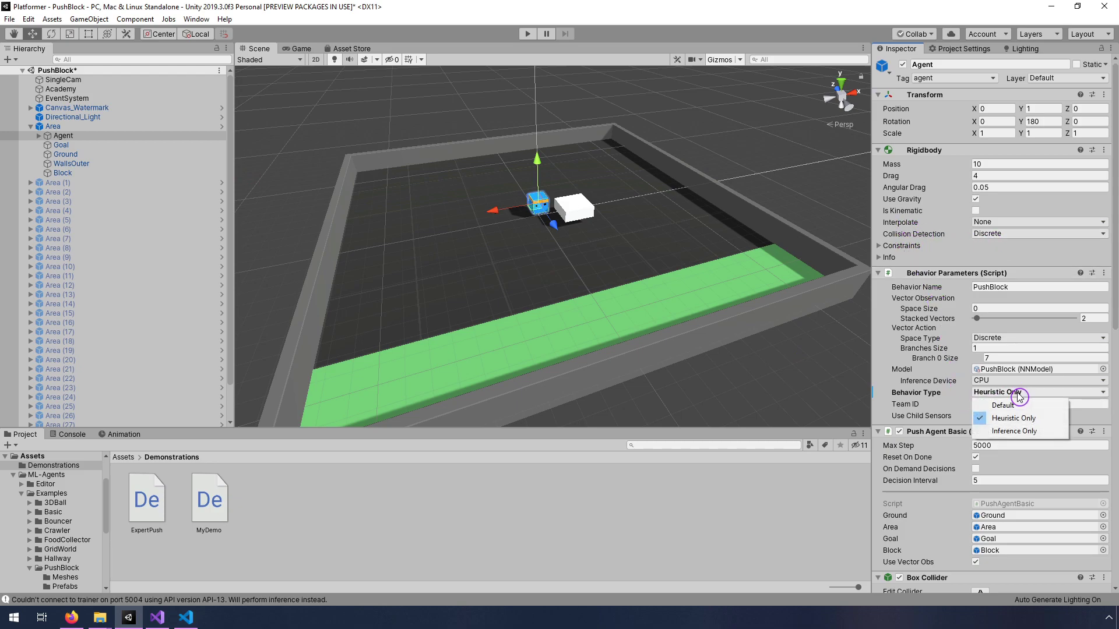
pyautogui.click(1014, 407)
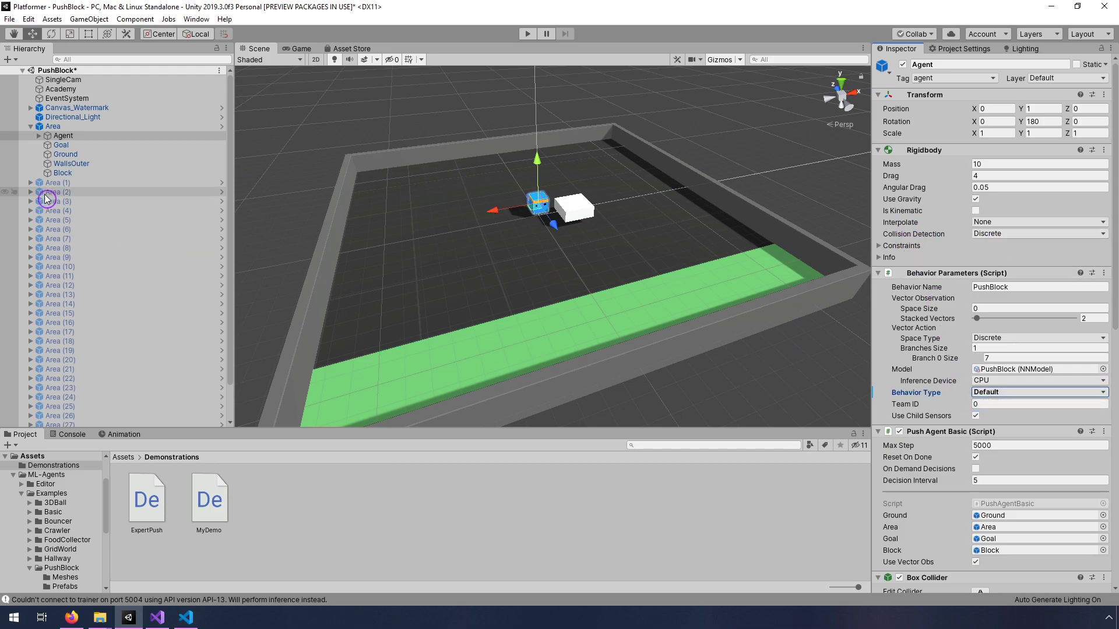